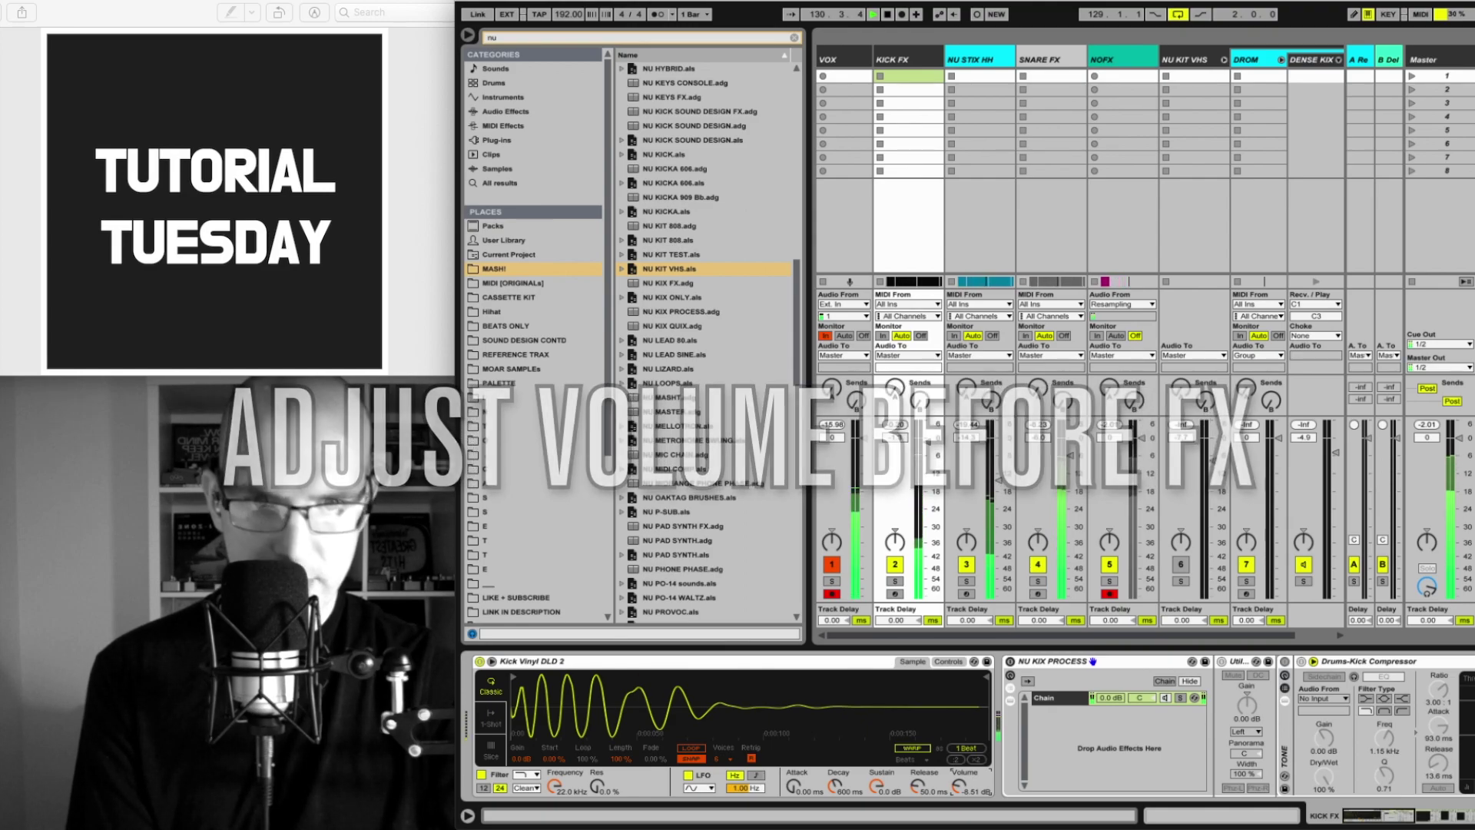
- Lower the attack of the Drums-Kick Compressor on the KICK FX track to 34.6 ms
{"action": "scroll", "coordinate": [1002, 768], "scroll_direction": "right", "scroll_amount": 5}
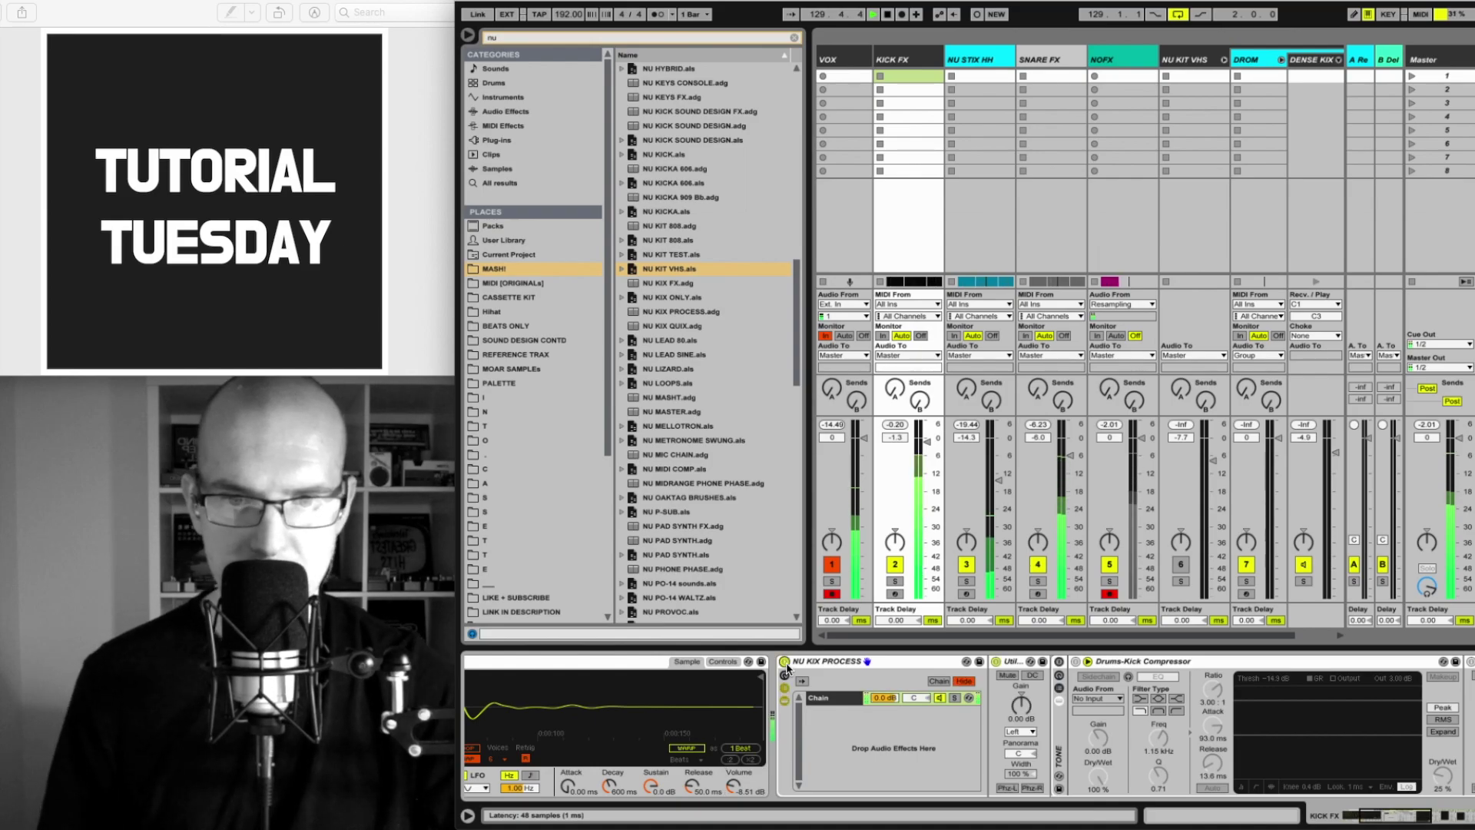
{"action": "scroll", "coordinate": [941, 712], "scroll_direction": "right", "scroll_amount": 7}
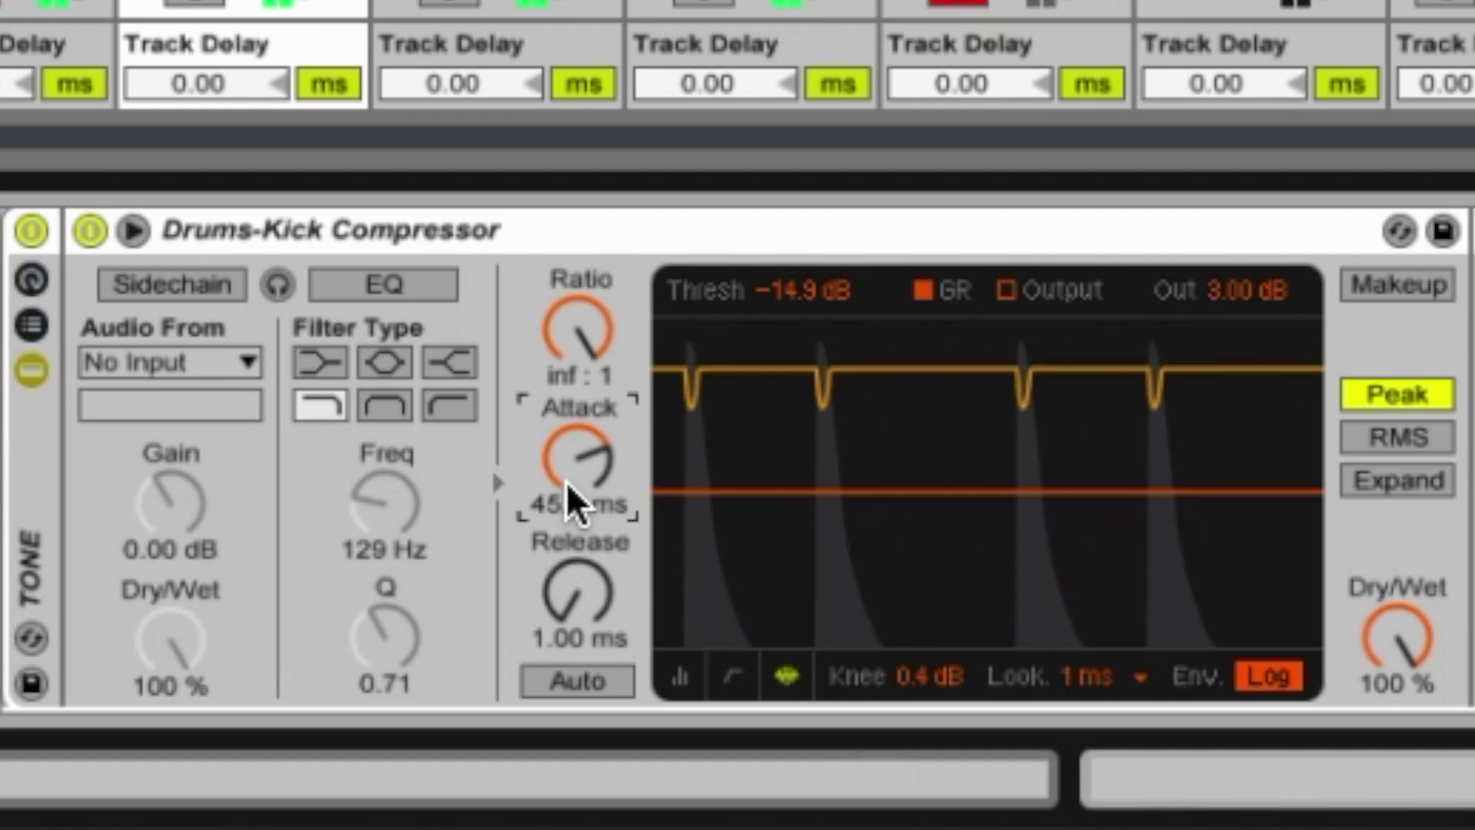
{"action": "left_click_drag", "start_coordinate": [566, 481], "coordinate": [566, 719]}
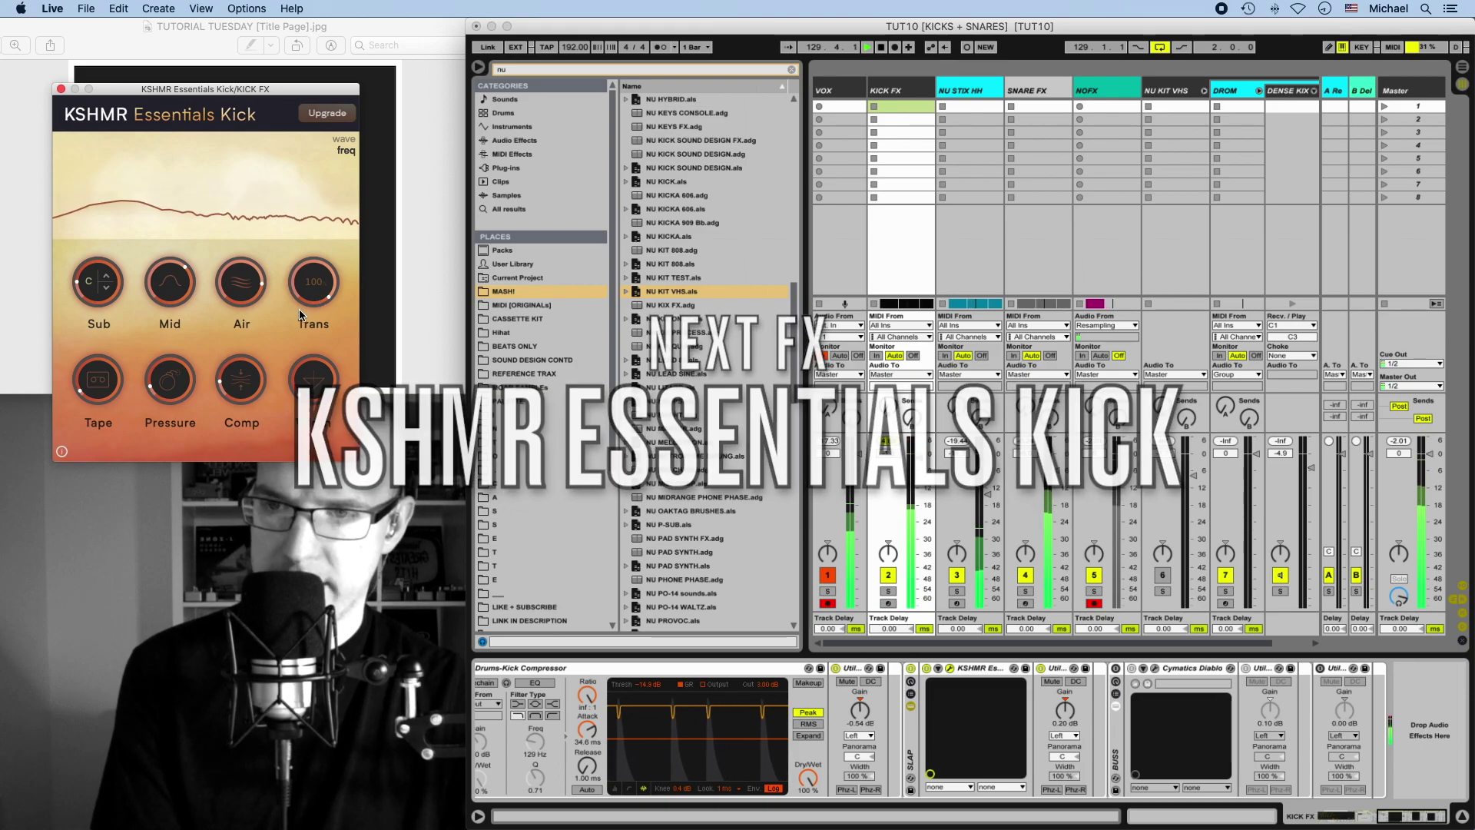
- Turn the Sub amount in KSHMR Essentials Kick down to its minimum and adjust the Tape amount
{"action": "mouse_move", "coordinate": [243, 299]}
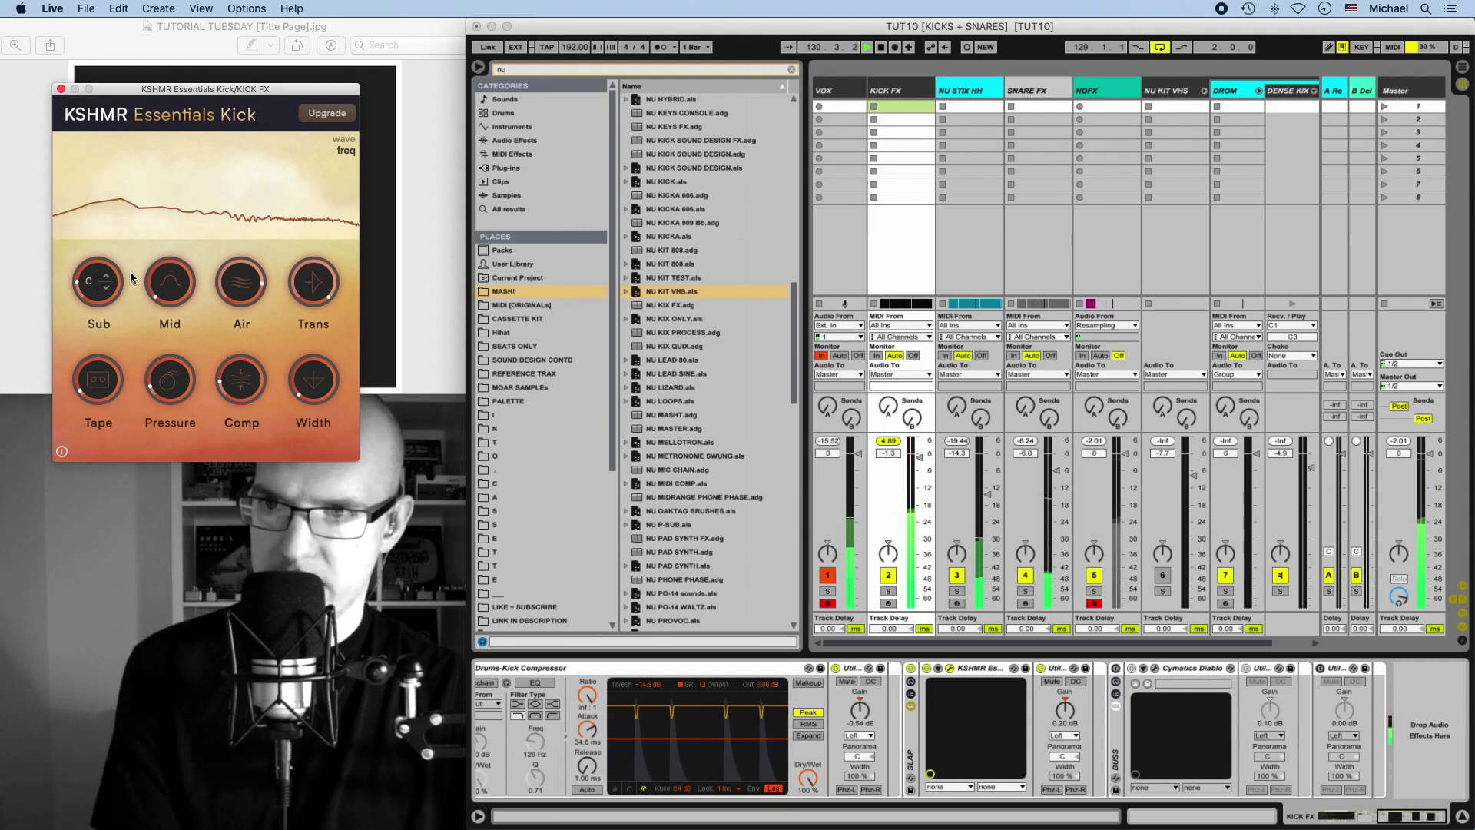
{"action": "left_click_drag", "start_coordinate": [116, 233], "coordinate": [85, 252]}
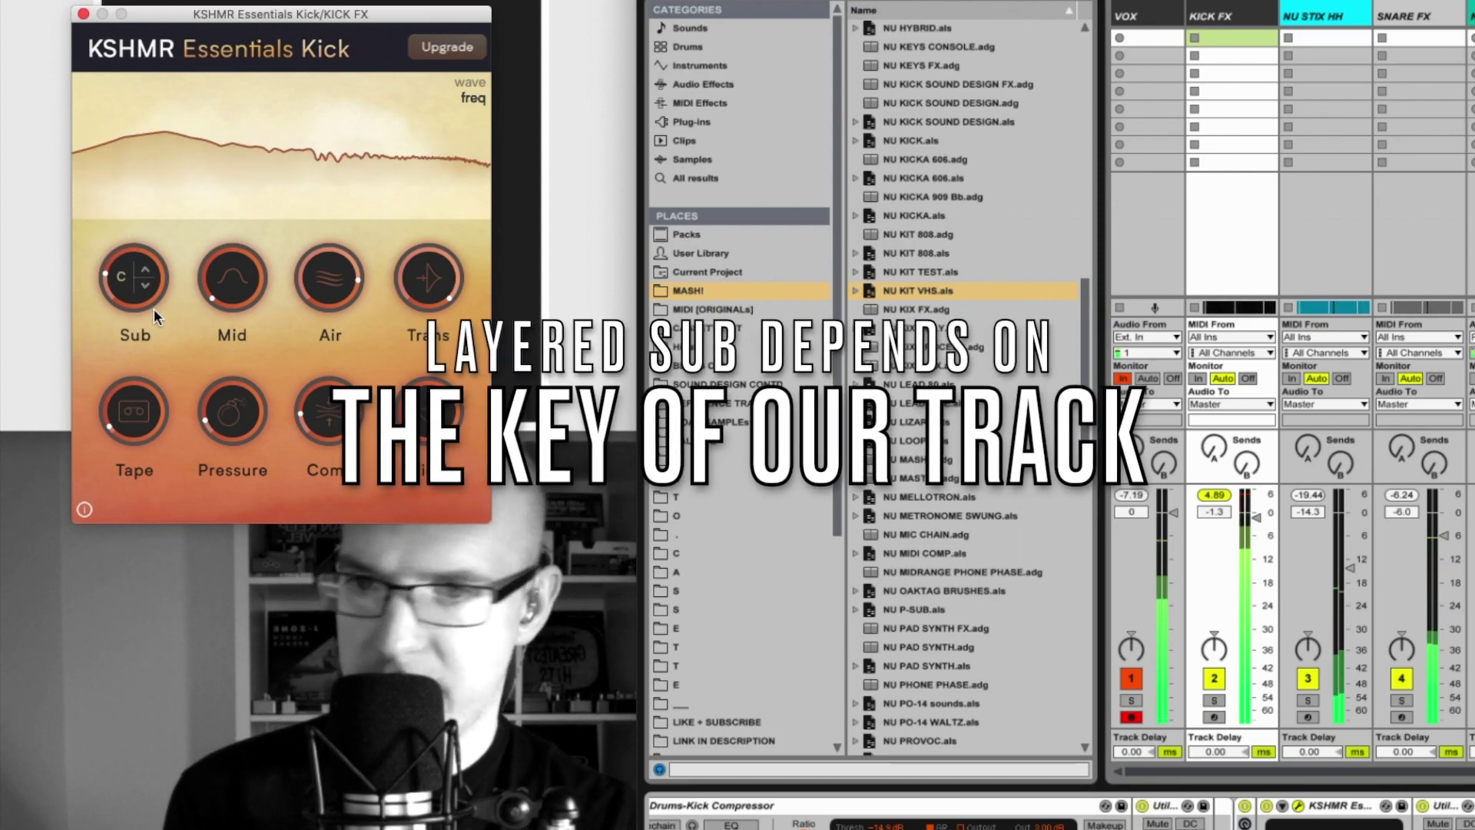
{"action": "left_click_drag", "start_coordinate": [119, 295], "coordinate": [143, 588]}
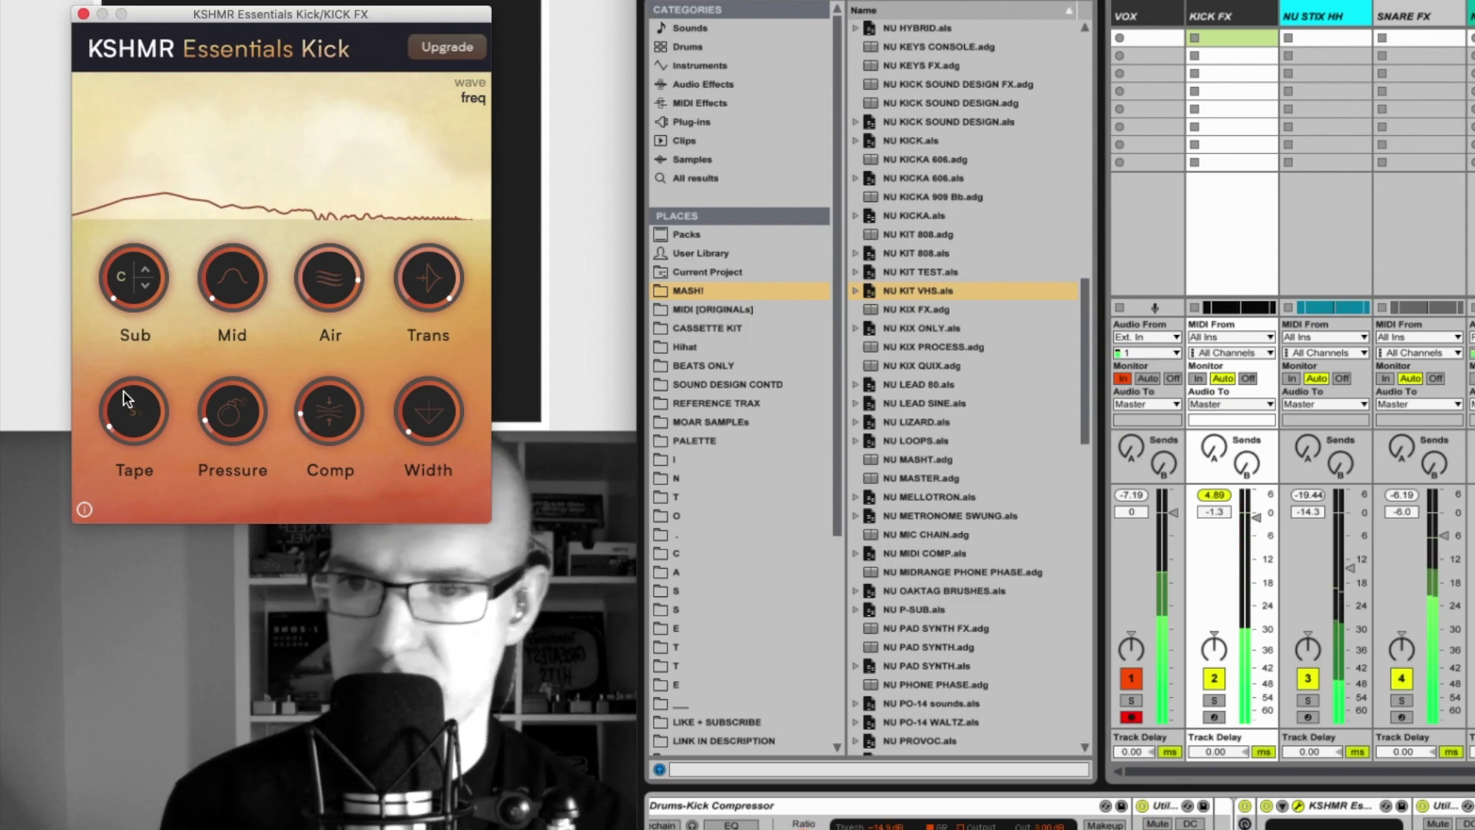
{"action": "left_click_drag", "start_coordinate": [127, 398], "coordinate": [117, 340]}
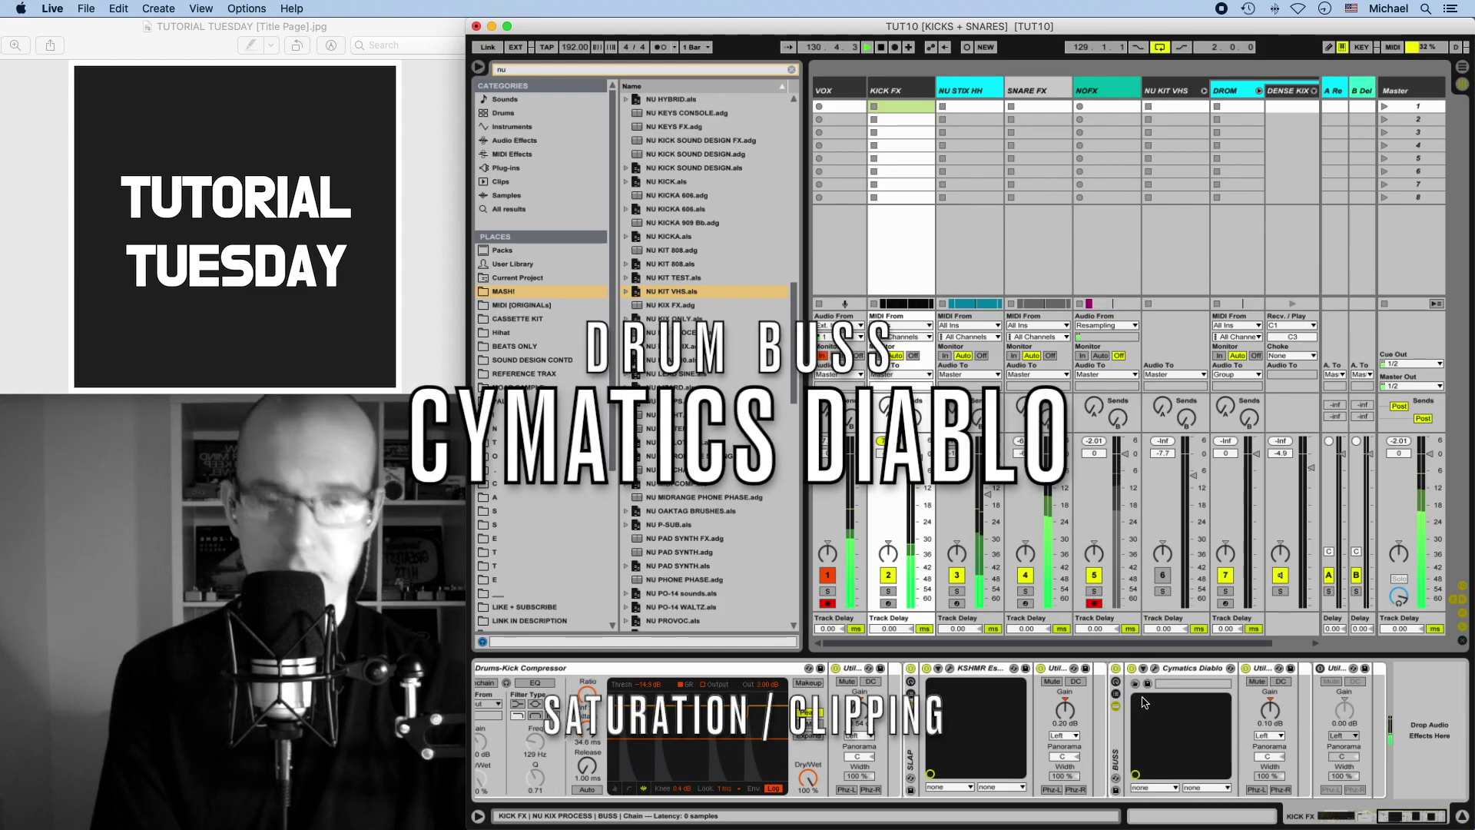
- Open Cymatics Diablo in the kick's BUSS chain and set its hard Clip amount to 25
{"action": "left_click", "coordinate": [1154, 668]}
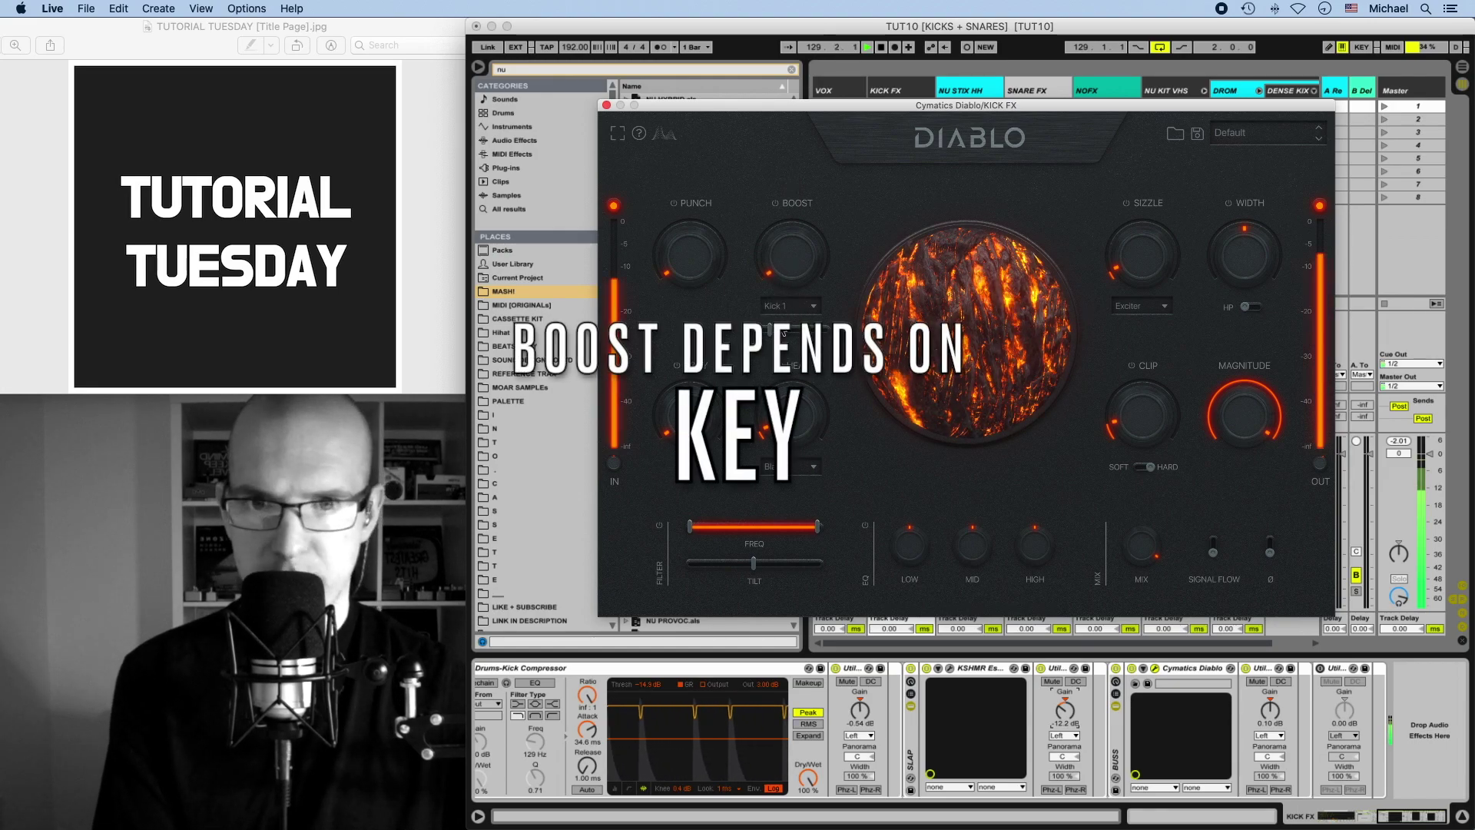
{"action": "left_click_drag", "start_coordinate": [1158, 412], "coordinate": [1158, 412]}
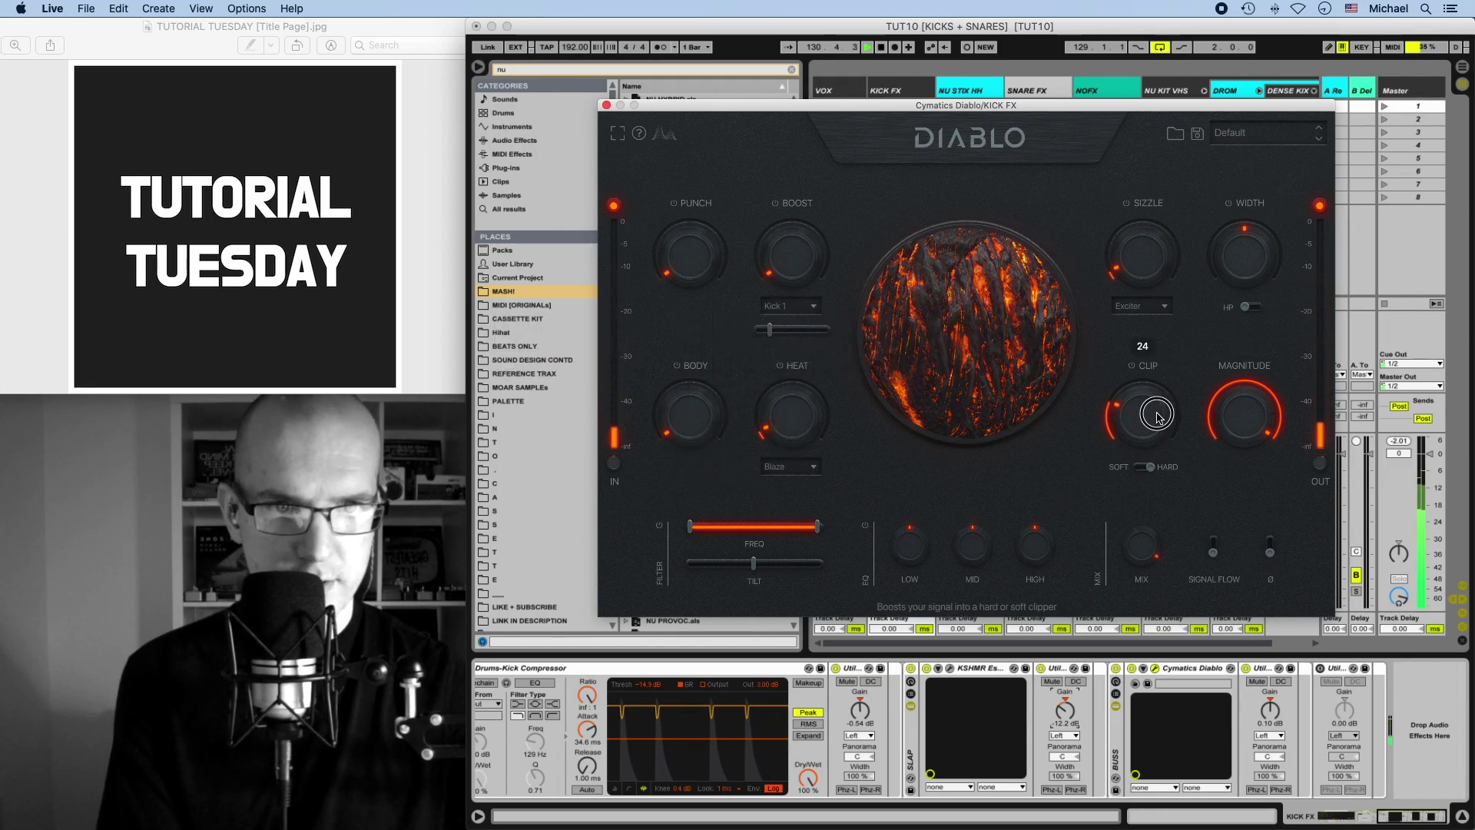
{"action": "scroll", "coordinate": [1158, 416], "scroll_direction": "up", "scroll_amount": 6}
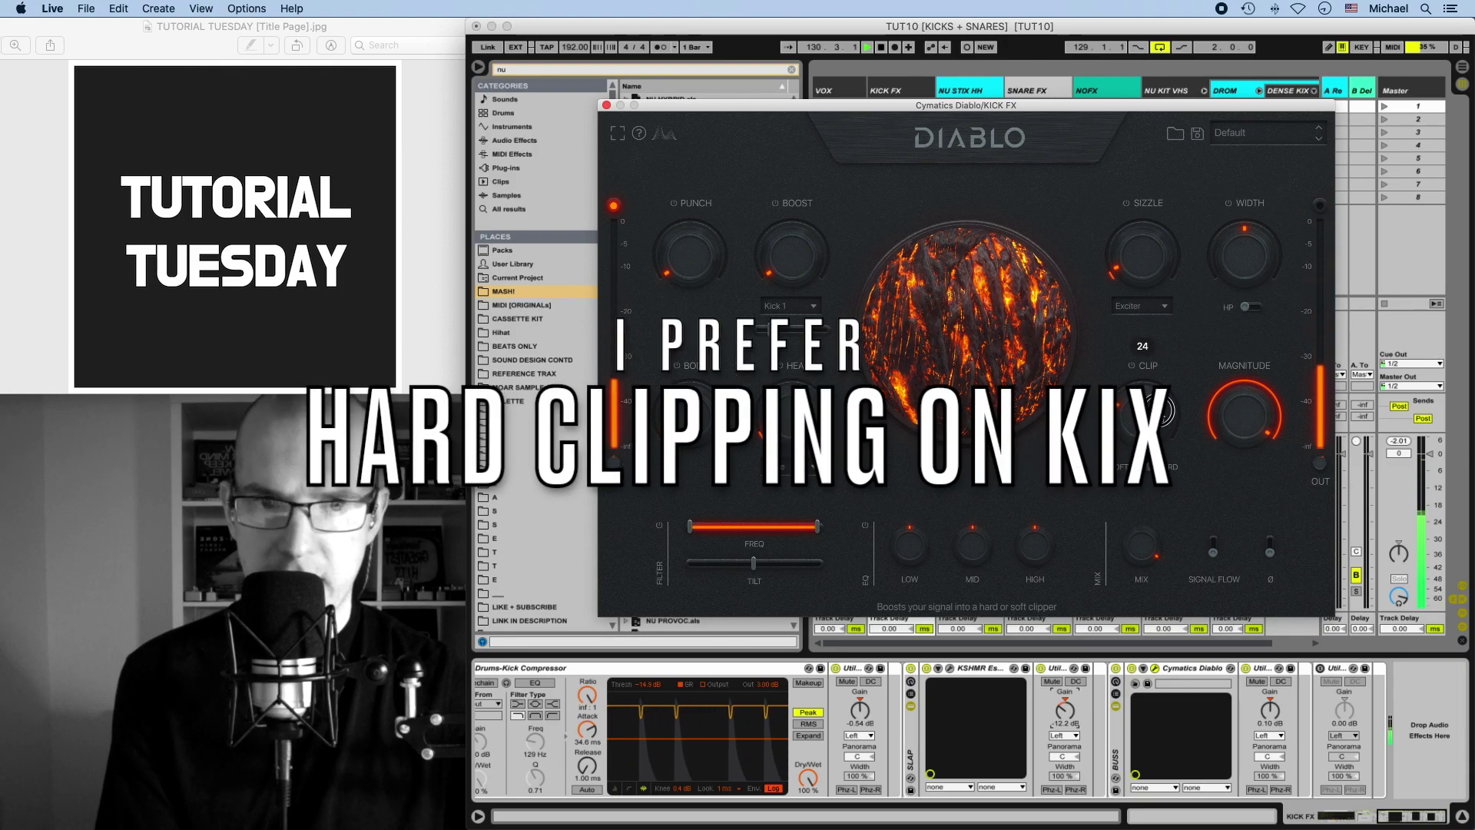
{"action": "left_click_drag", "start_coordinate": [1158, 410], "coordinate": [1150, 412]}
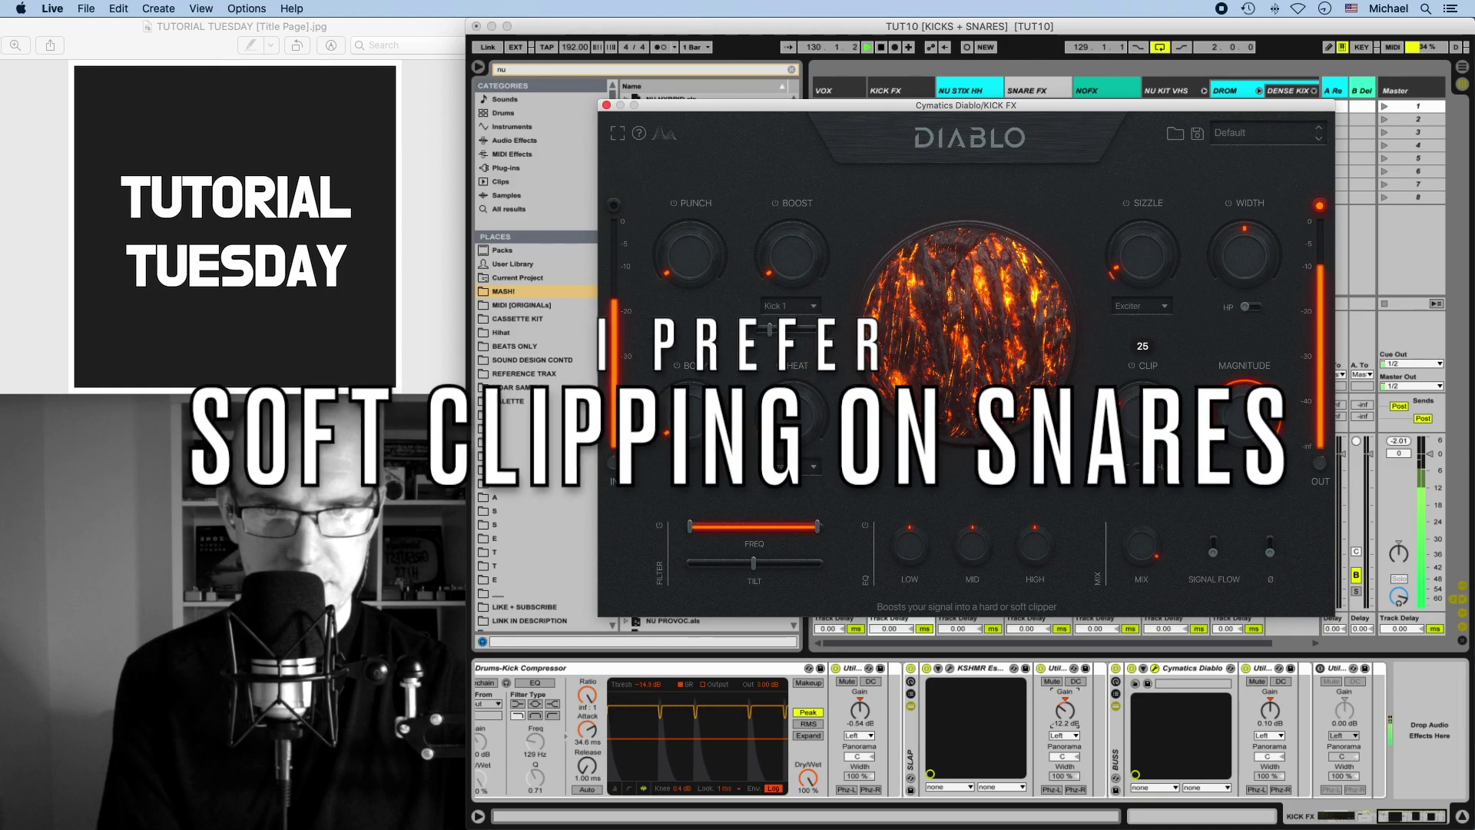
{"action": "left_click_drag", "start_coordinate": [770, 412], "coordinate": [770, 412]}
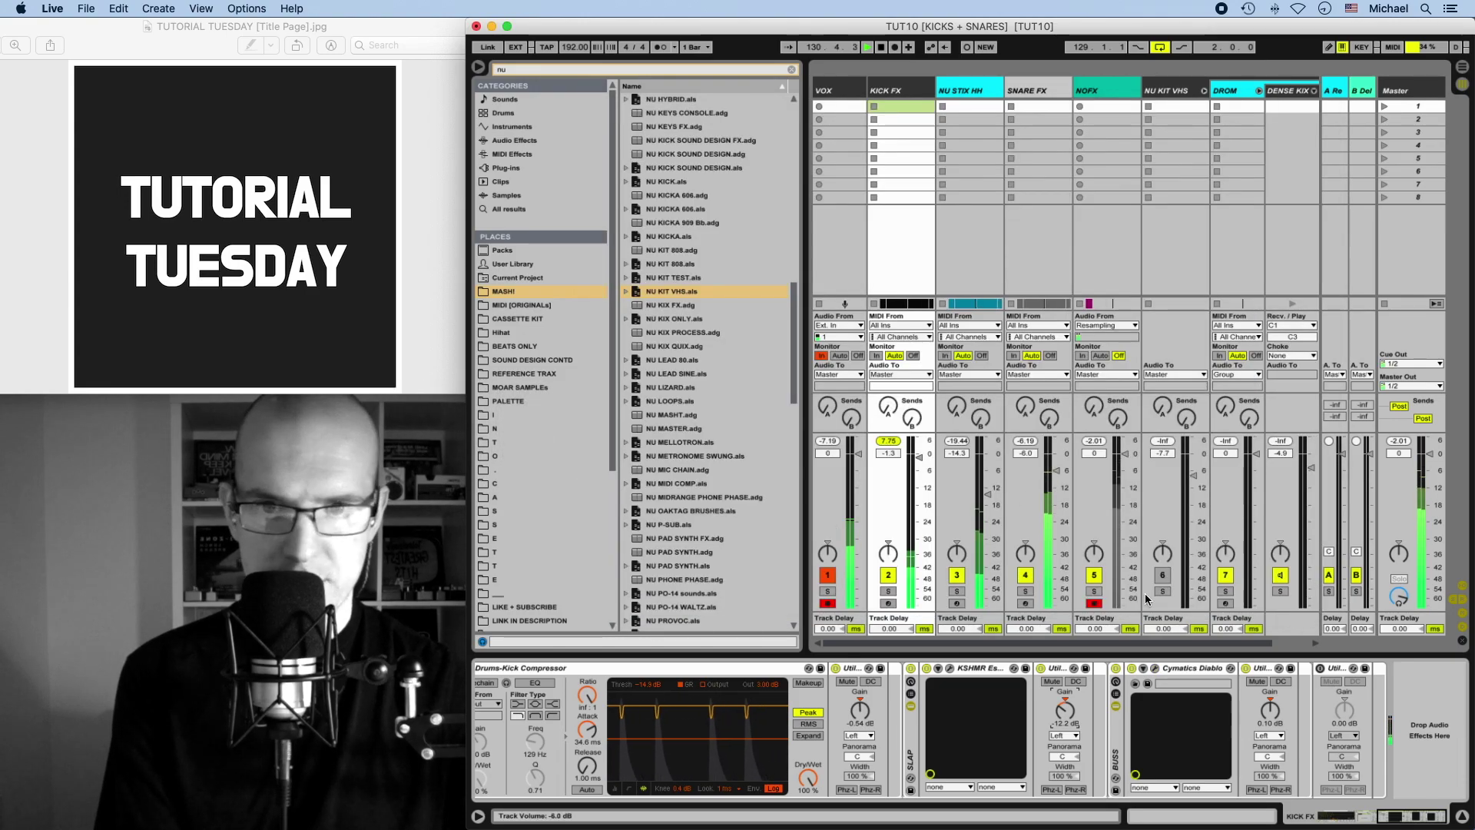
- Sweep Diablo's Magnitude to 0, raise it partway, close the plug-in, and lower the gain of the Utility following it
{"action": "key", "text": "super+alt+p"}
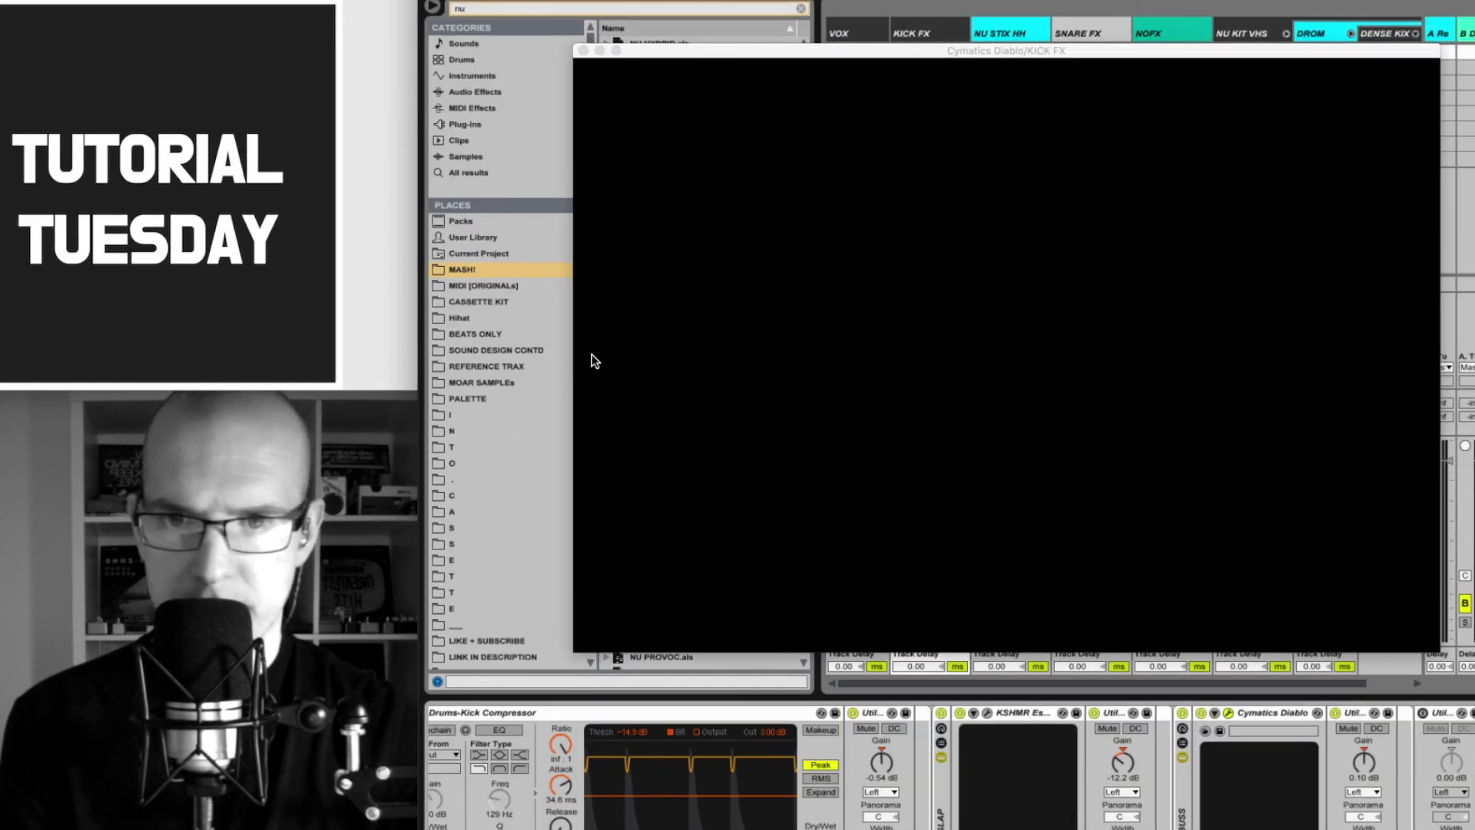
{"action": "left_click_drag", "start_coordinate": [596, 464], "coordinate": [595, 461]}
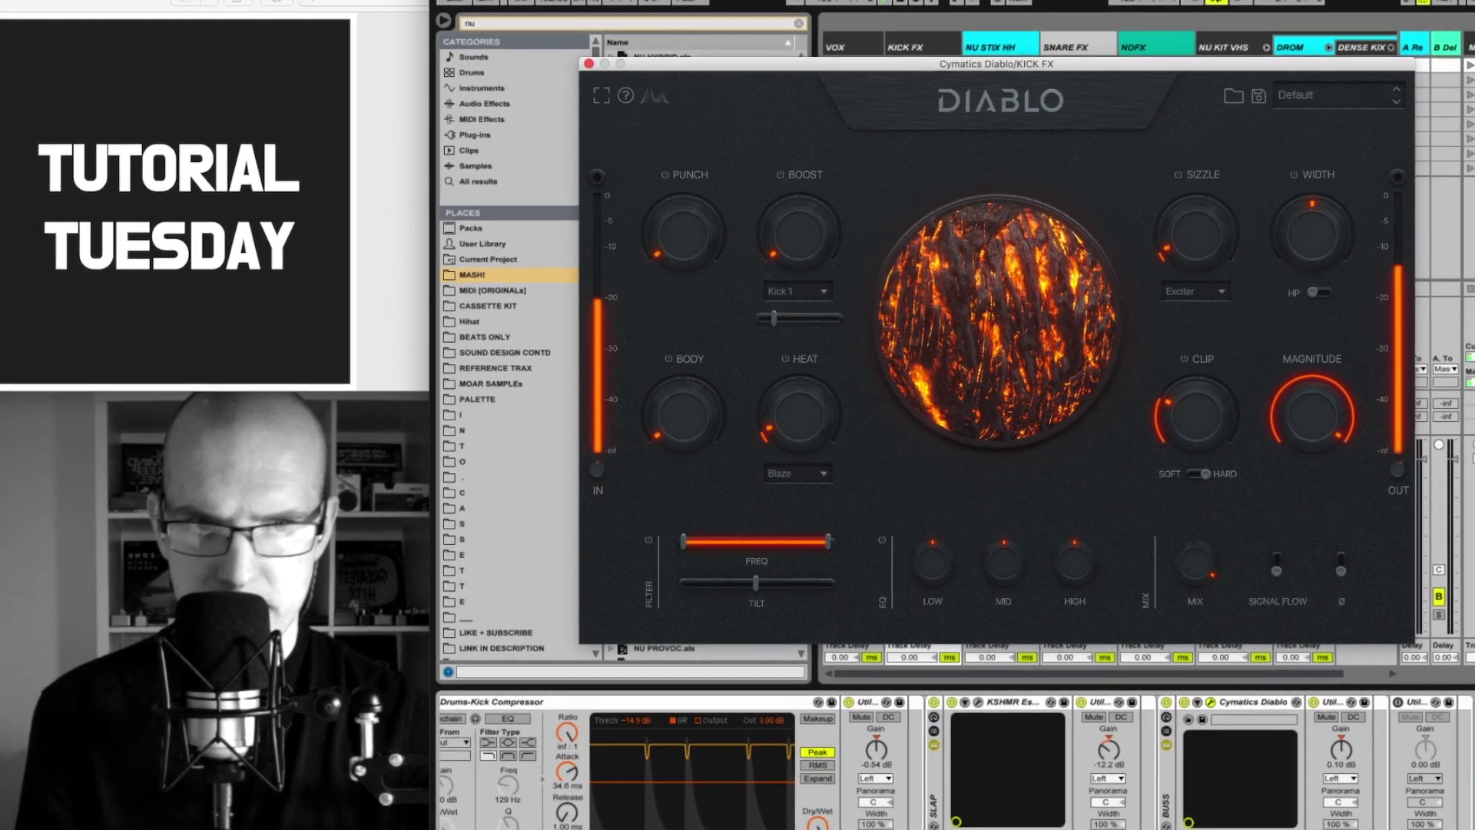
{"action": "left_click_drag", "start_coordinate": [1306, 418], "coordinate": [1301, 558]}
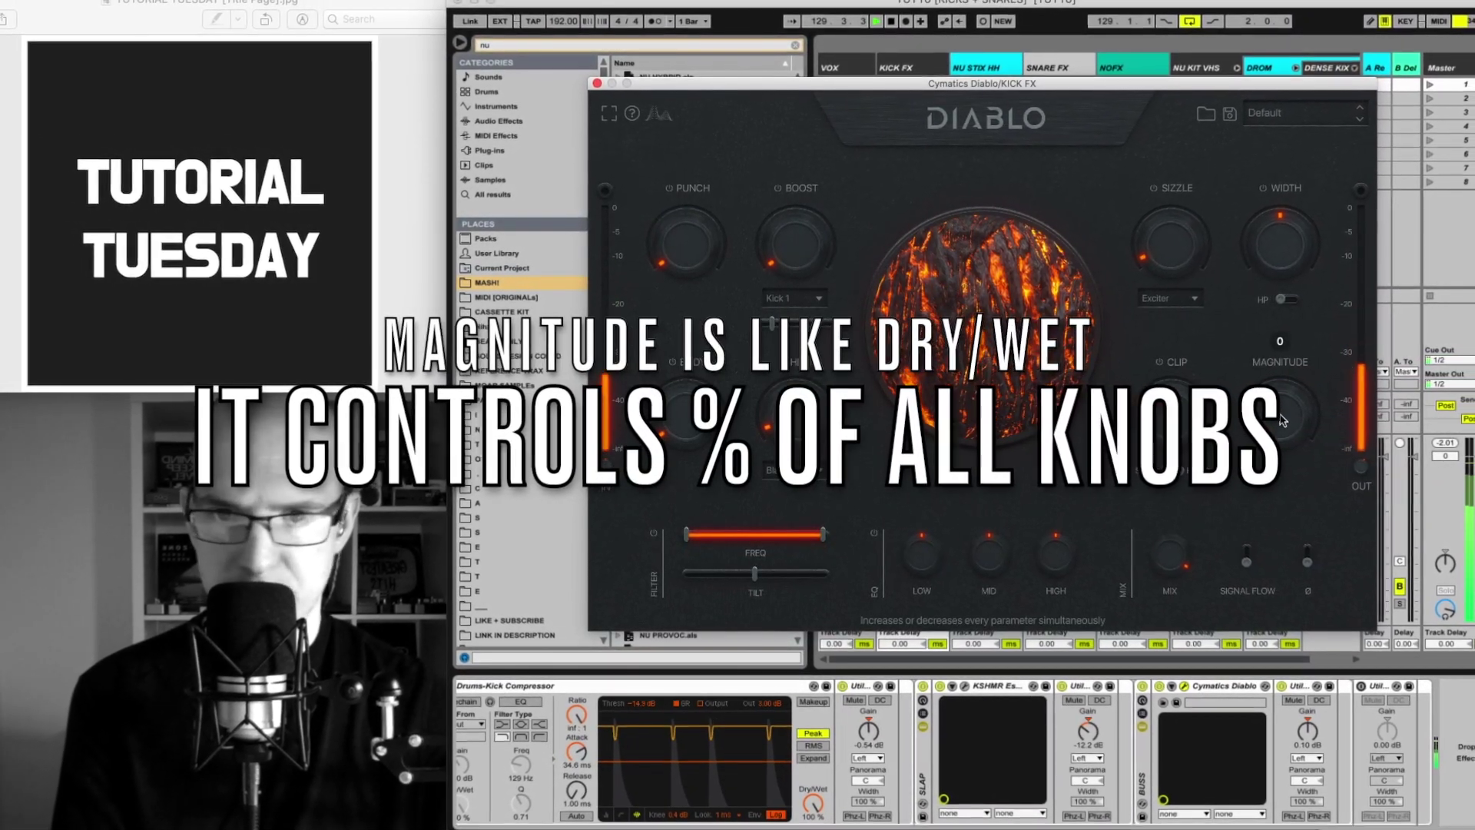
{"action": "left_click_drag", "start_coordinate": [1282, 418], "coordinate": [1284, 363]}
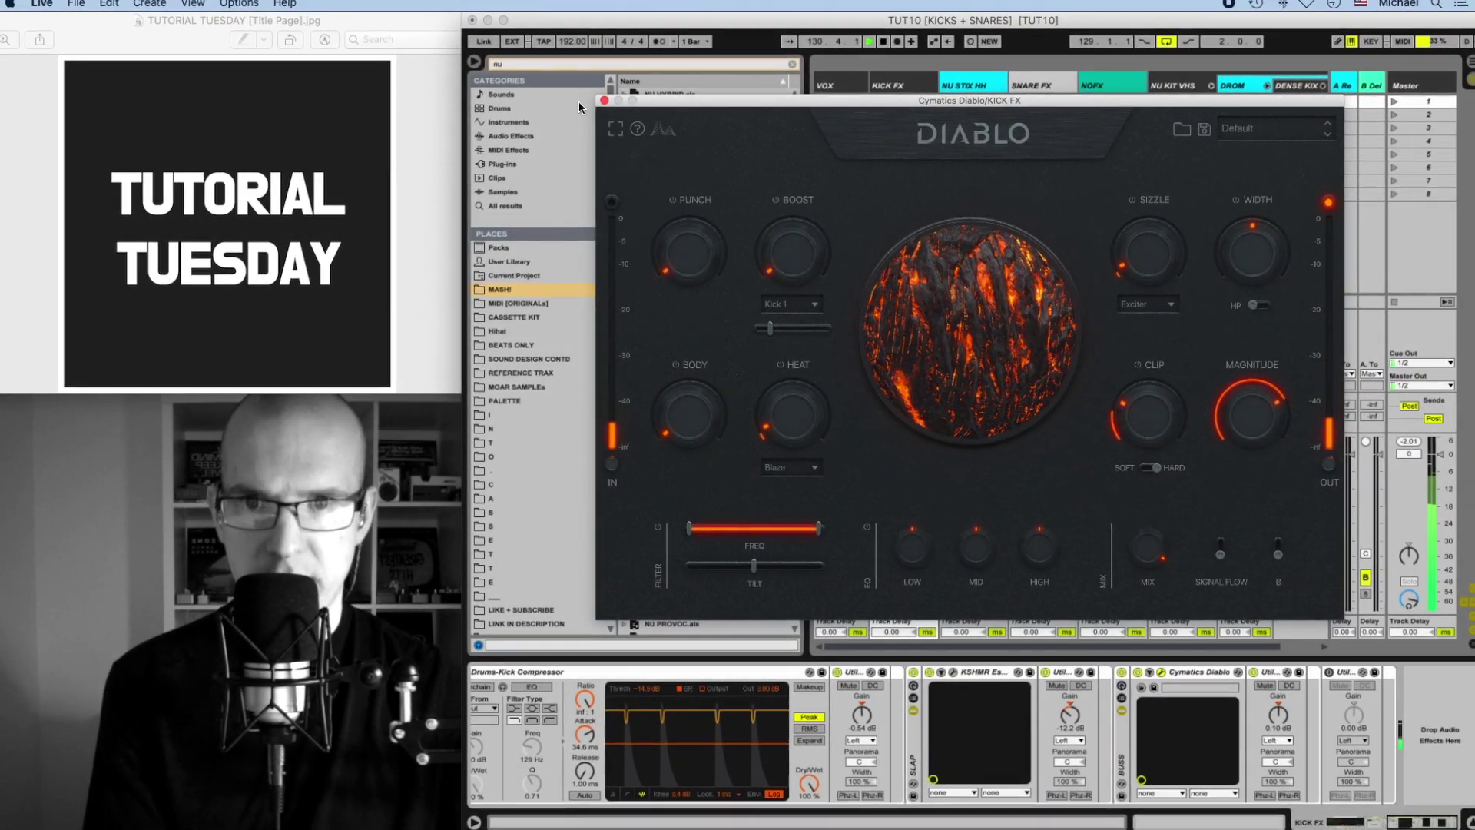
{"action": "left_click", "coordinate": [604, 100]}
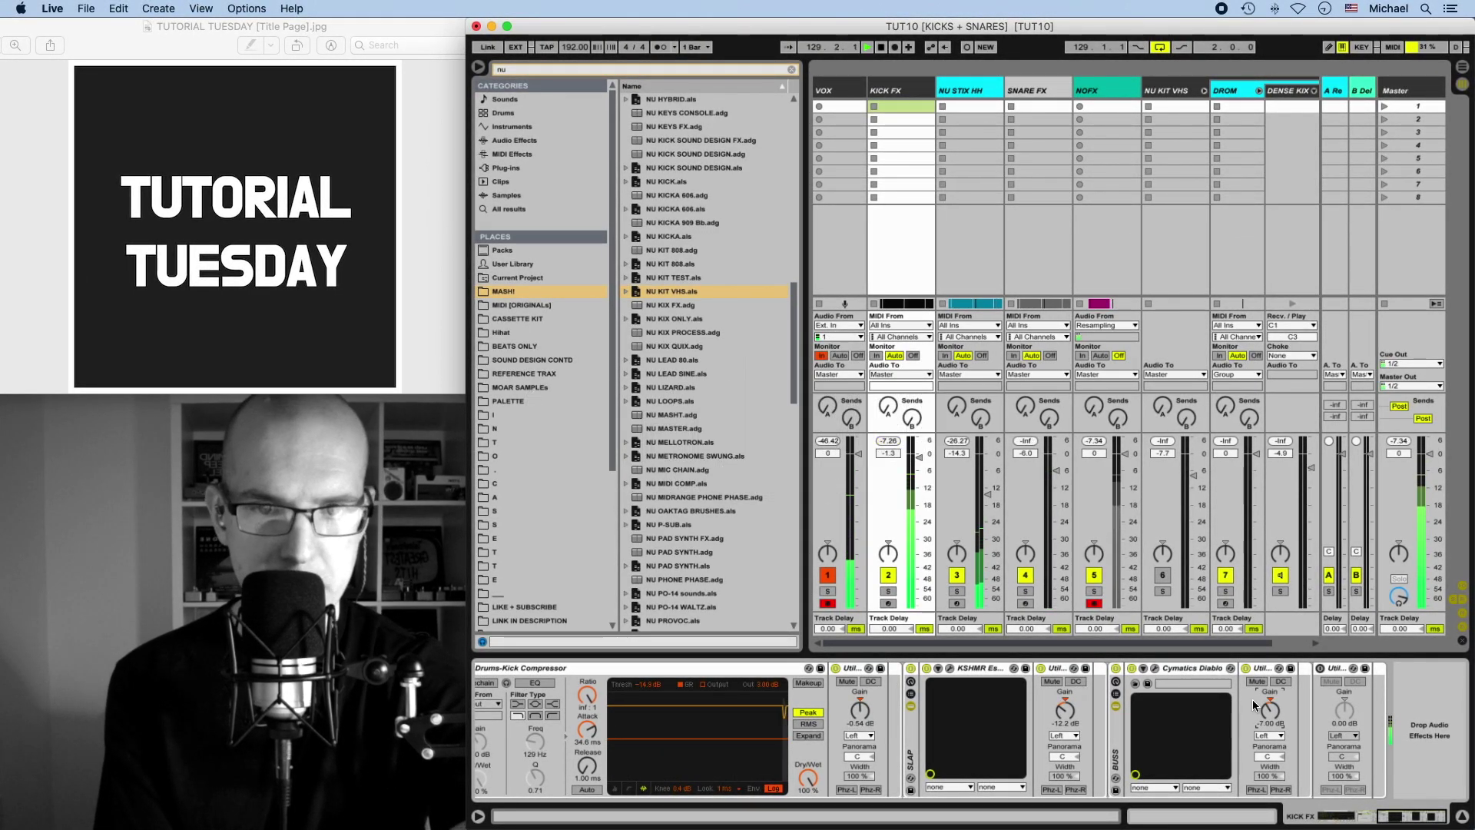
{"action": "left_click_drag", "start_coordinate": [1268, 709], "coordinate": [1273, 717]}
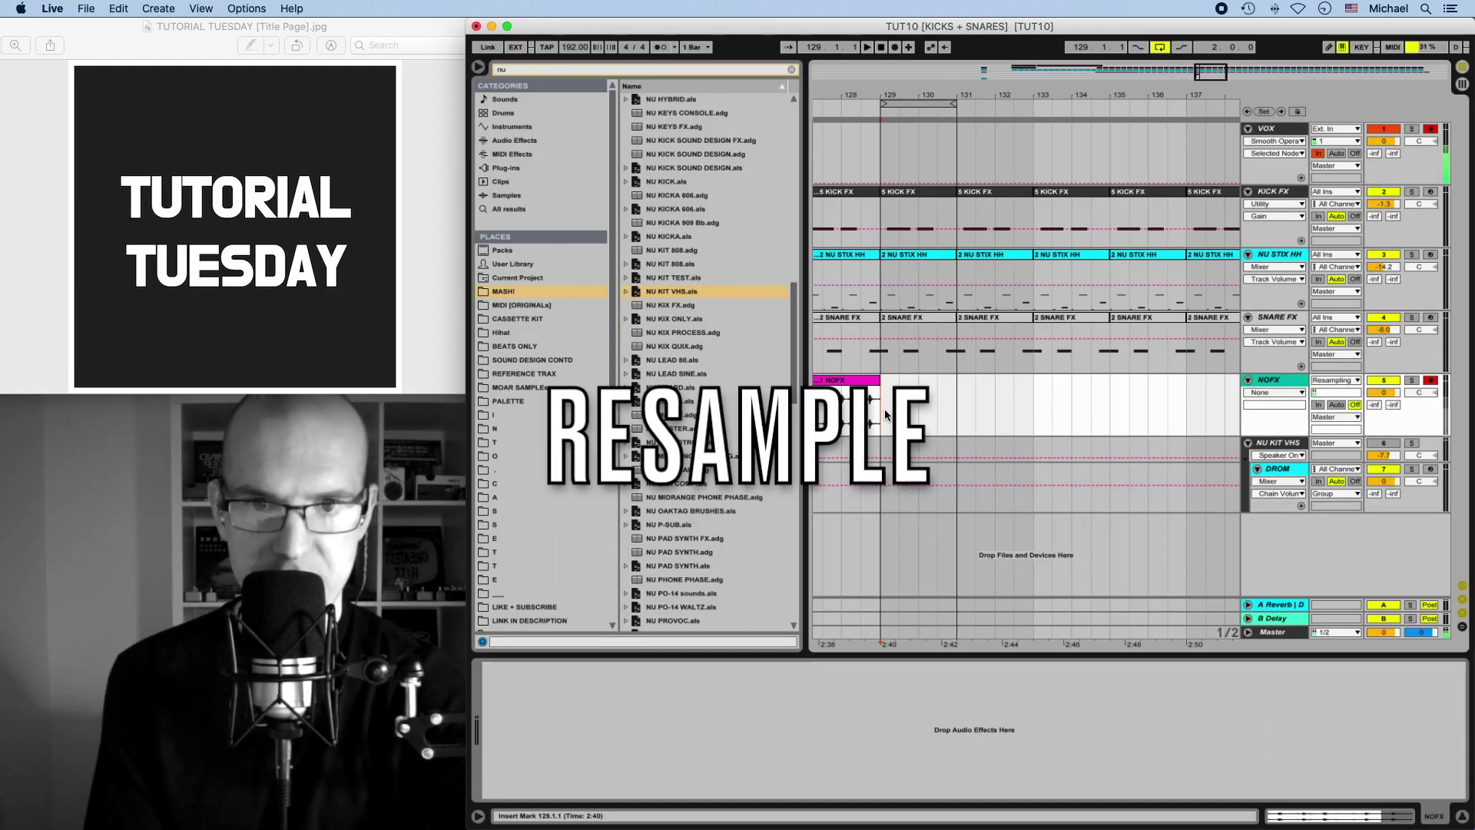
- Record a two-bar resample of the processed drums onto the NOFX track, starting at bar 129
{"action": "left_click", "coordinate": [895, 48]}
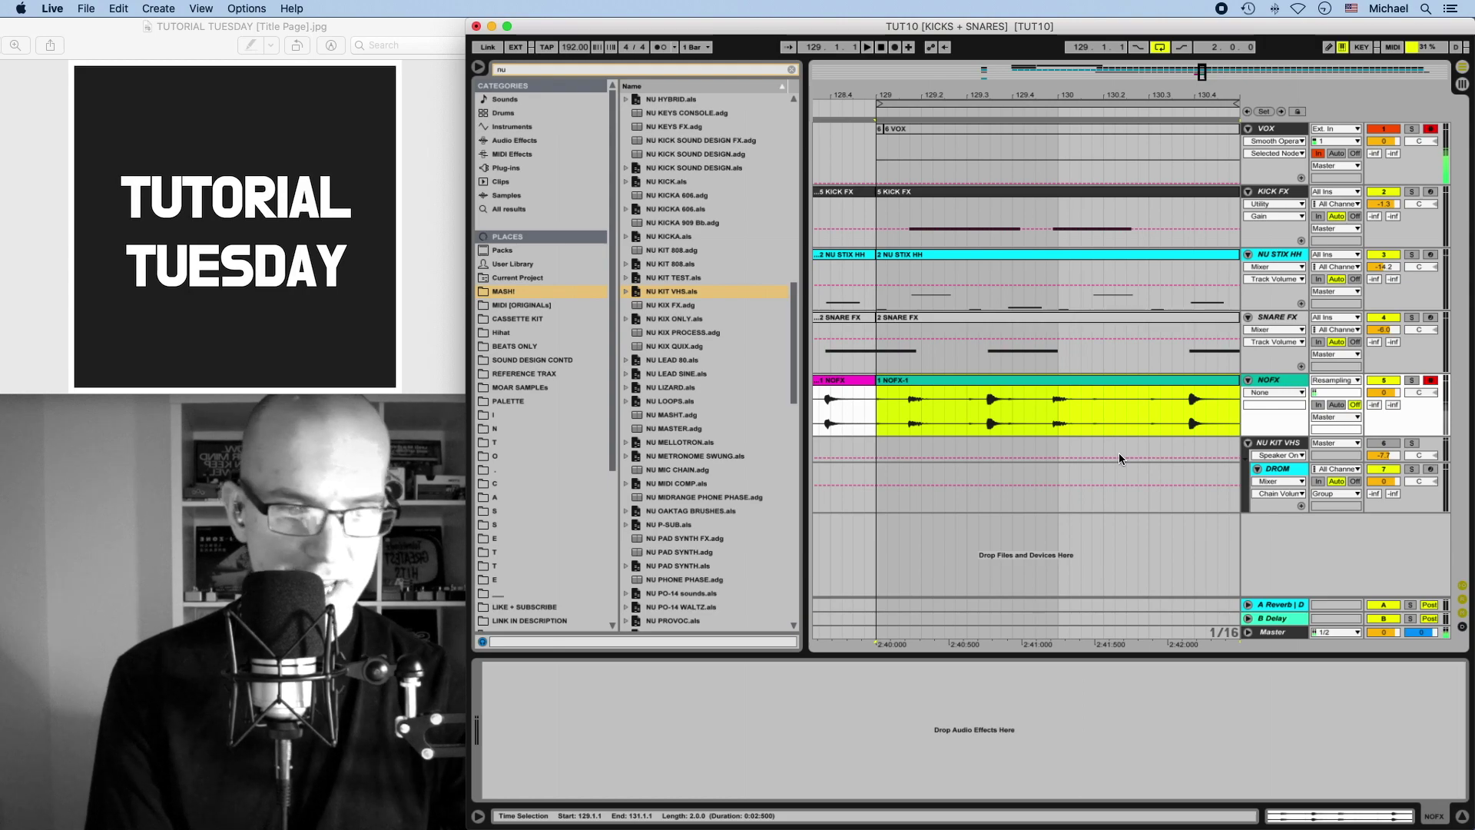
{"action": "key", "text": "shift+Tab"}
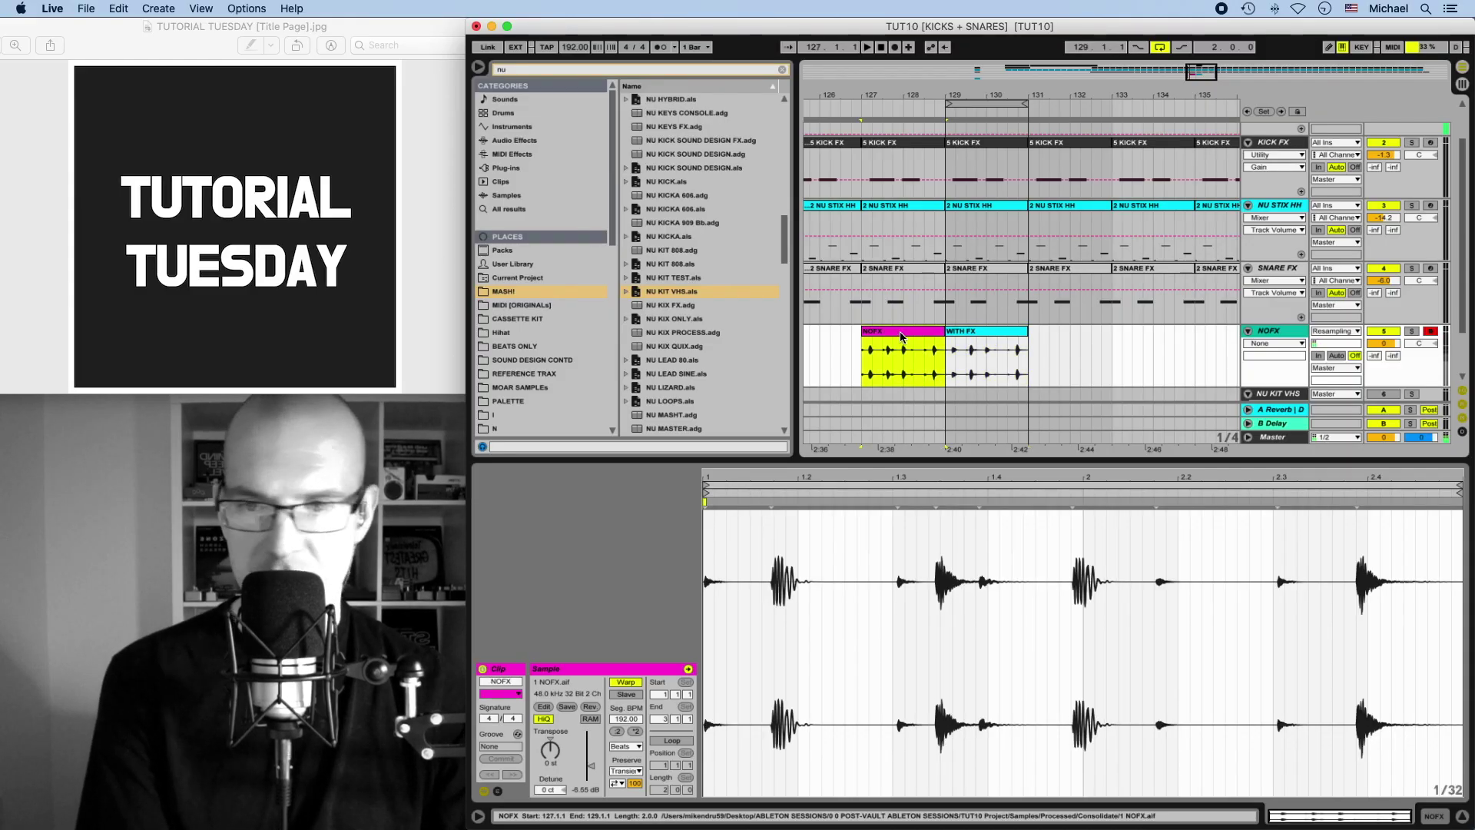
- Play the NOFX and WITH FX clips alternately to compare the dry and processed drums
{"action": "key", "text": "space"}
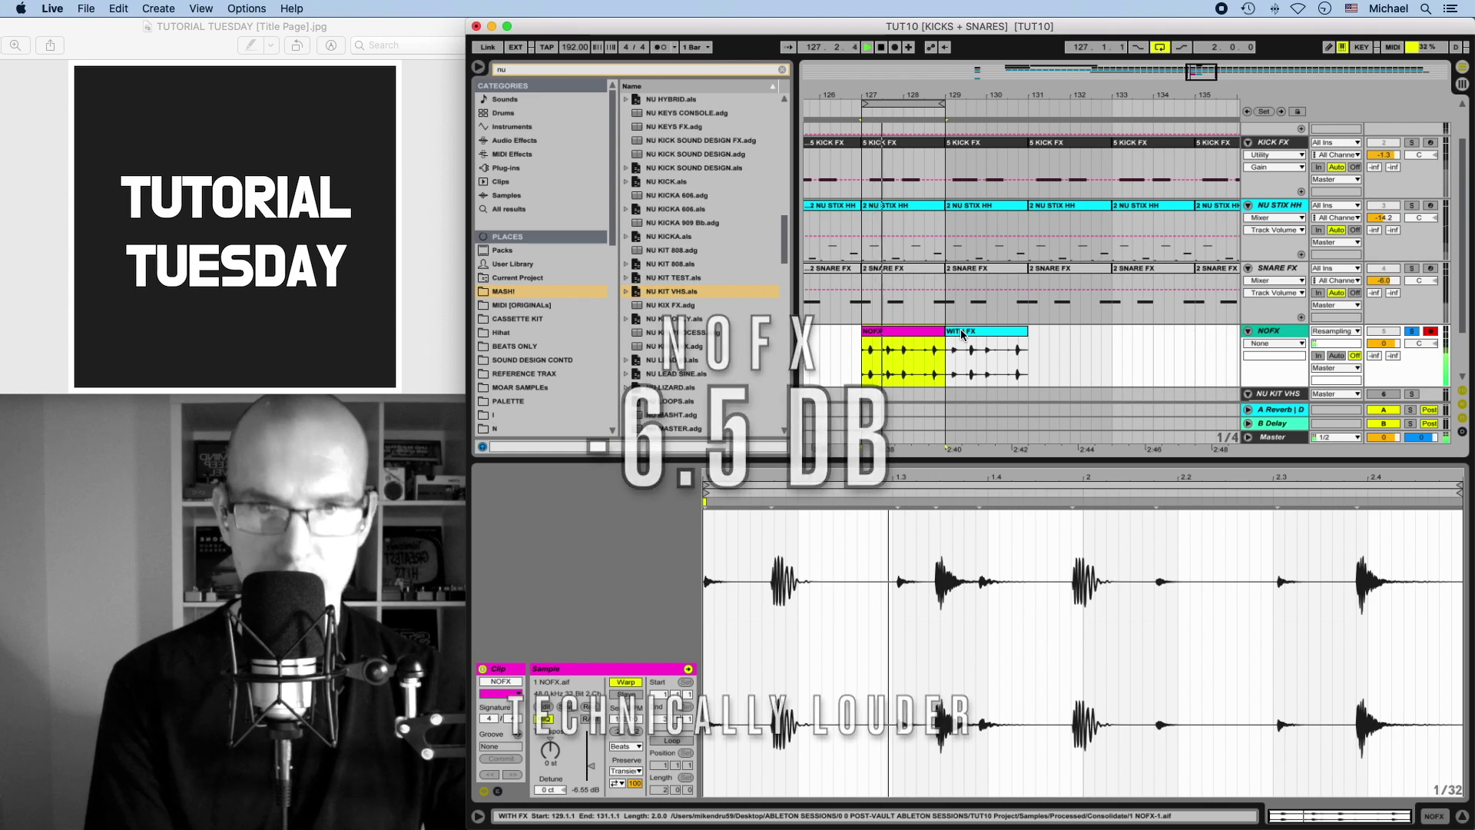
{"action": "left_click", "coordinate": [961, 335]}
{"action": "key", "text": "space"}
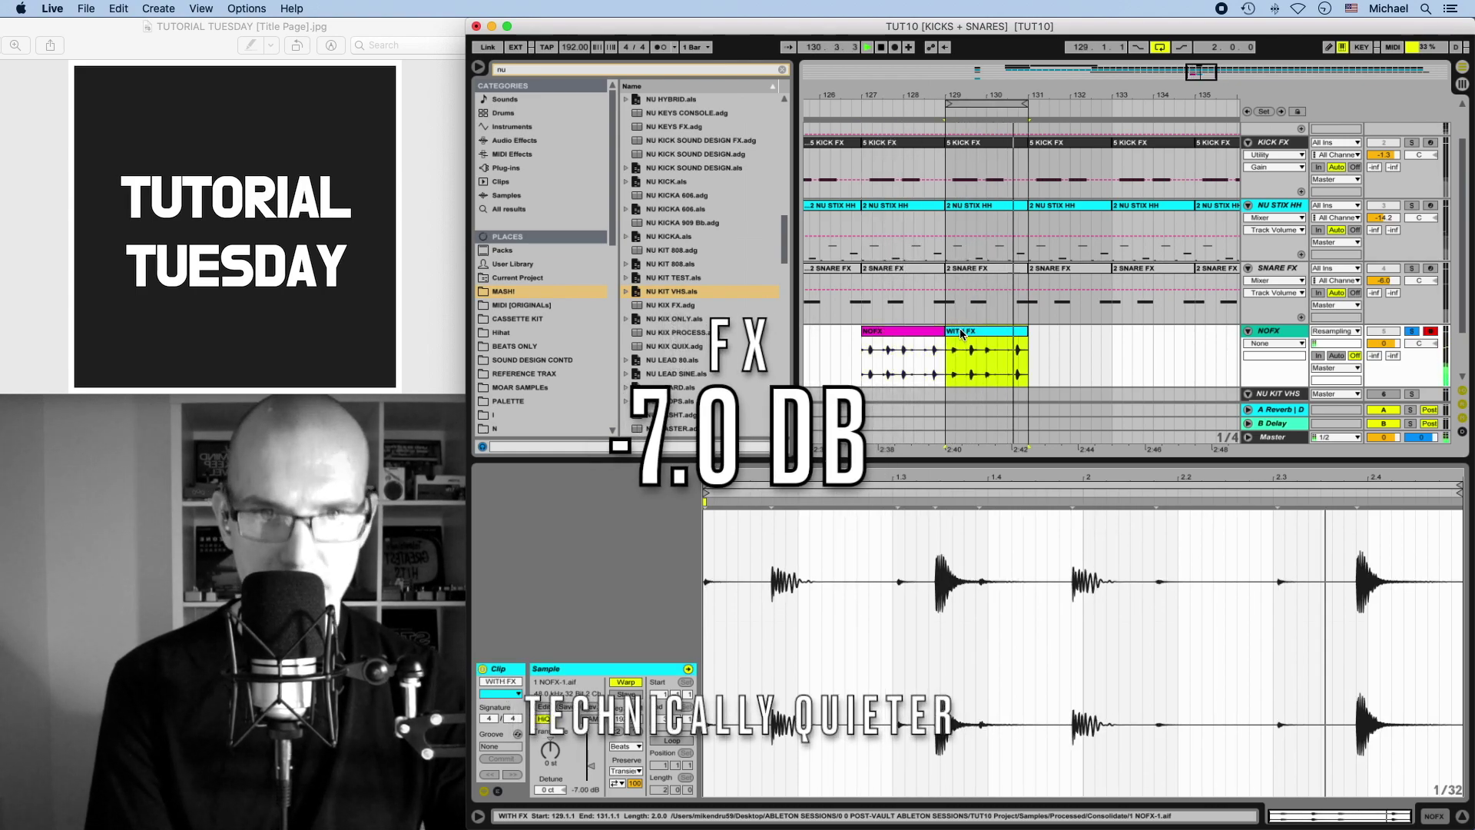
{"action": "left_click", "coordinate": [903, 338]}
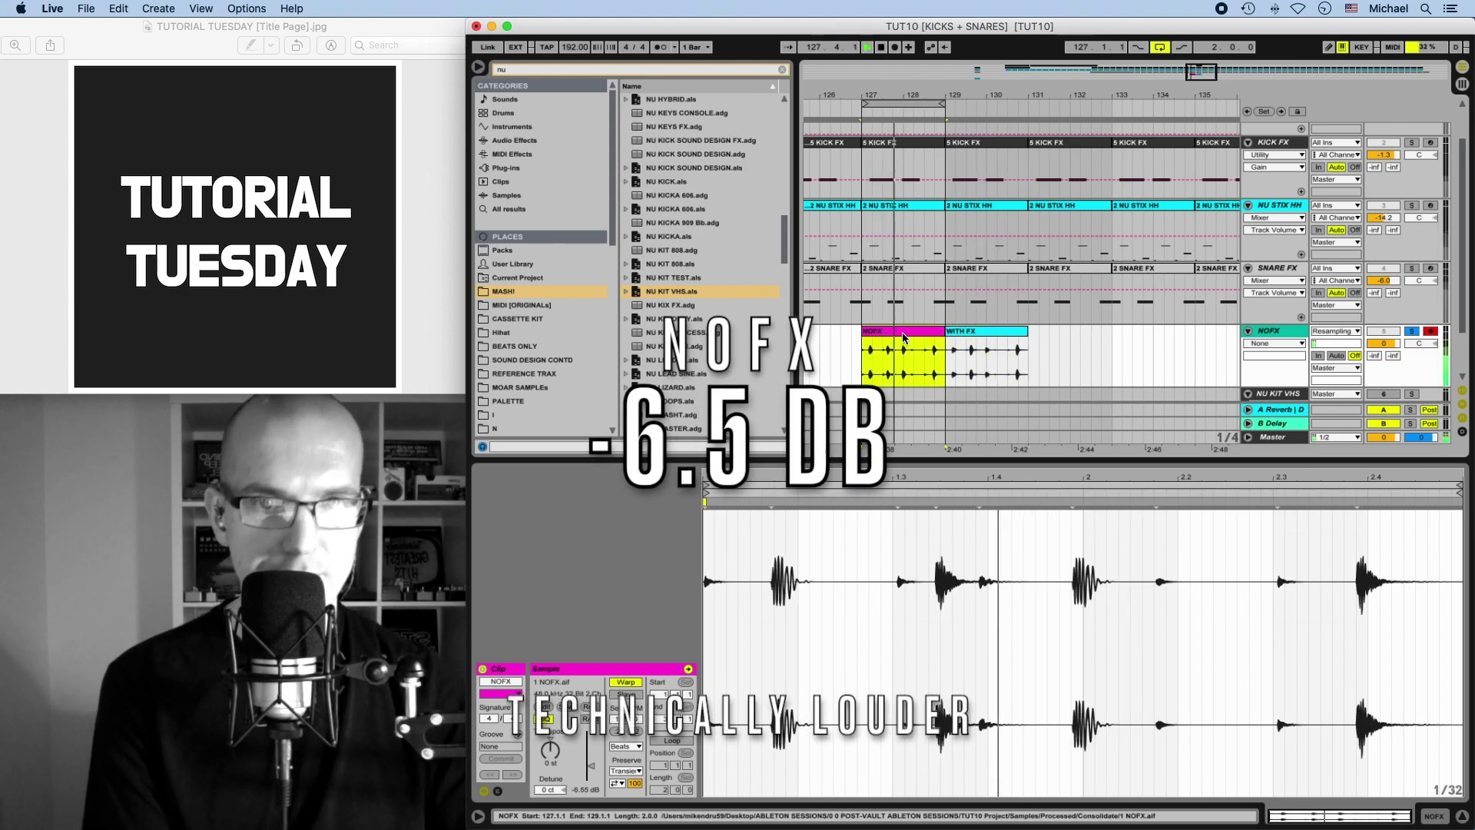
{"action": "left_click", "coordinate": [978, 335]}
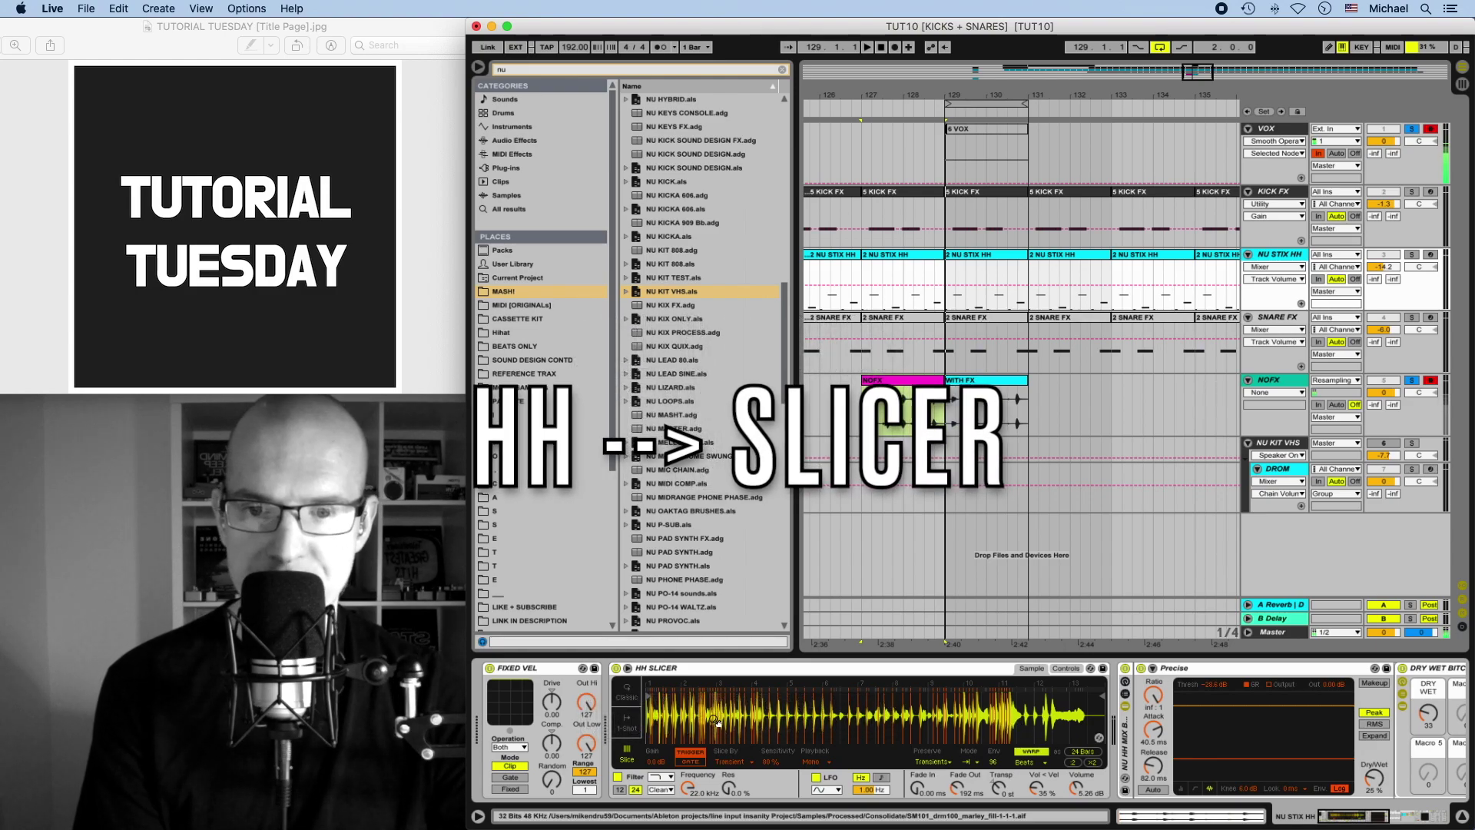
- Examine the hi-hat effects chain and the SnareBuzz and Cymatics Diablo plug-ins on the SNARE FX track
{"action": "scroll", "coordinate": [604, 730], "scroll_direction": "right", "scroll_amount": 5}
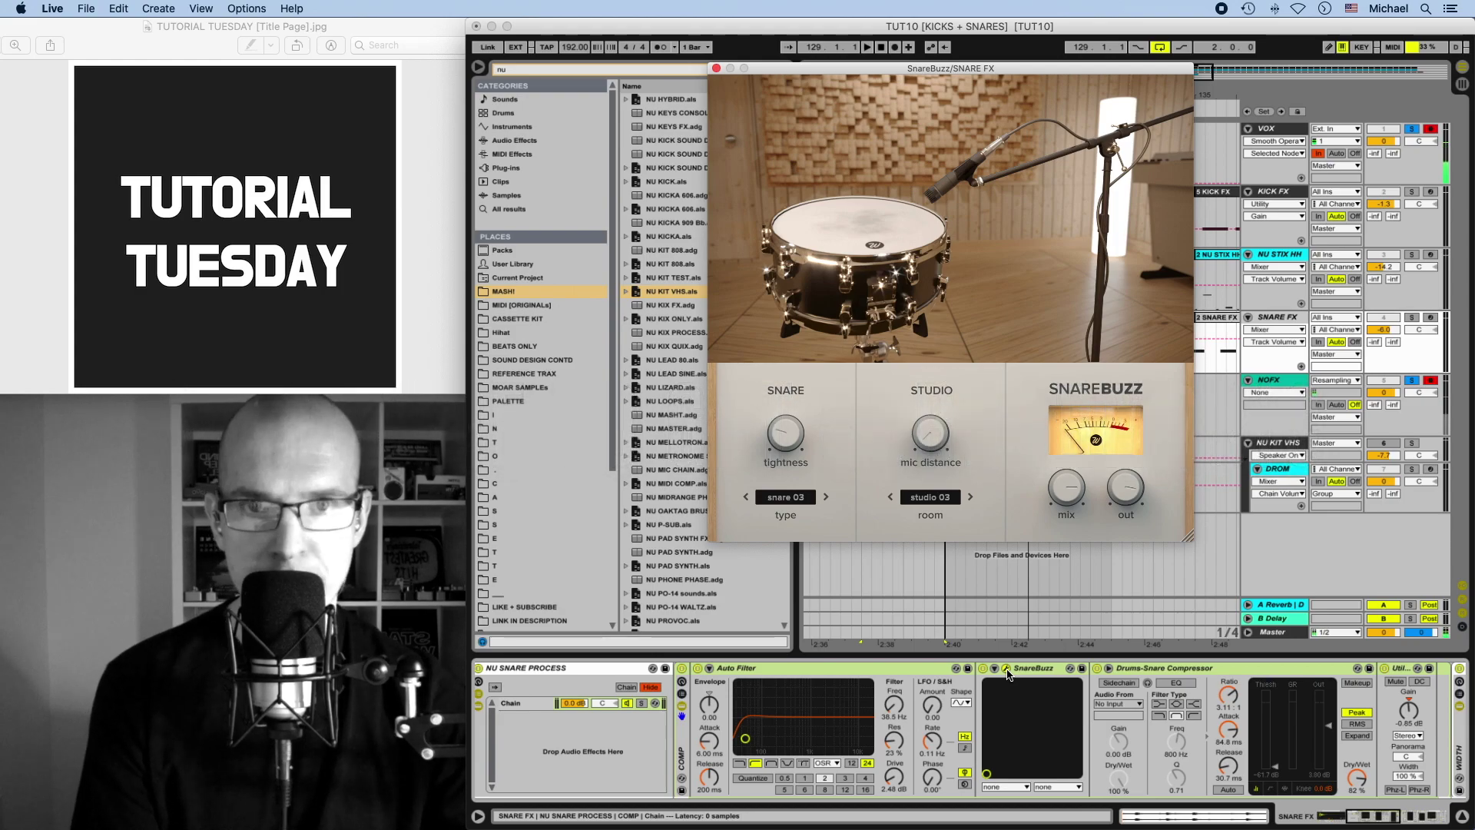
{"action": "left_click_drag", "start_coordinate": [955, 67], "coordinate": [892, 128]}
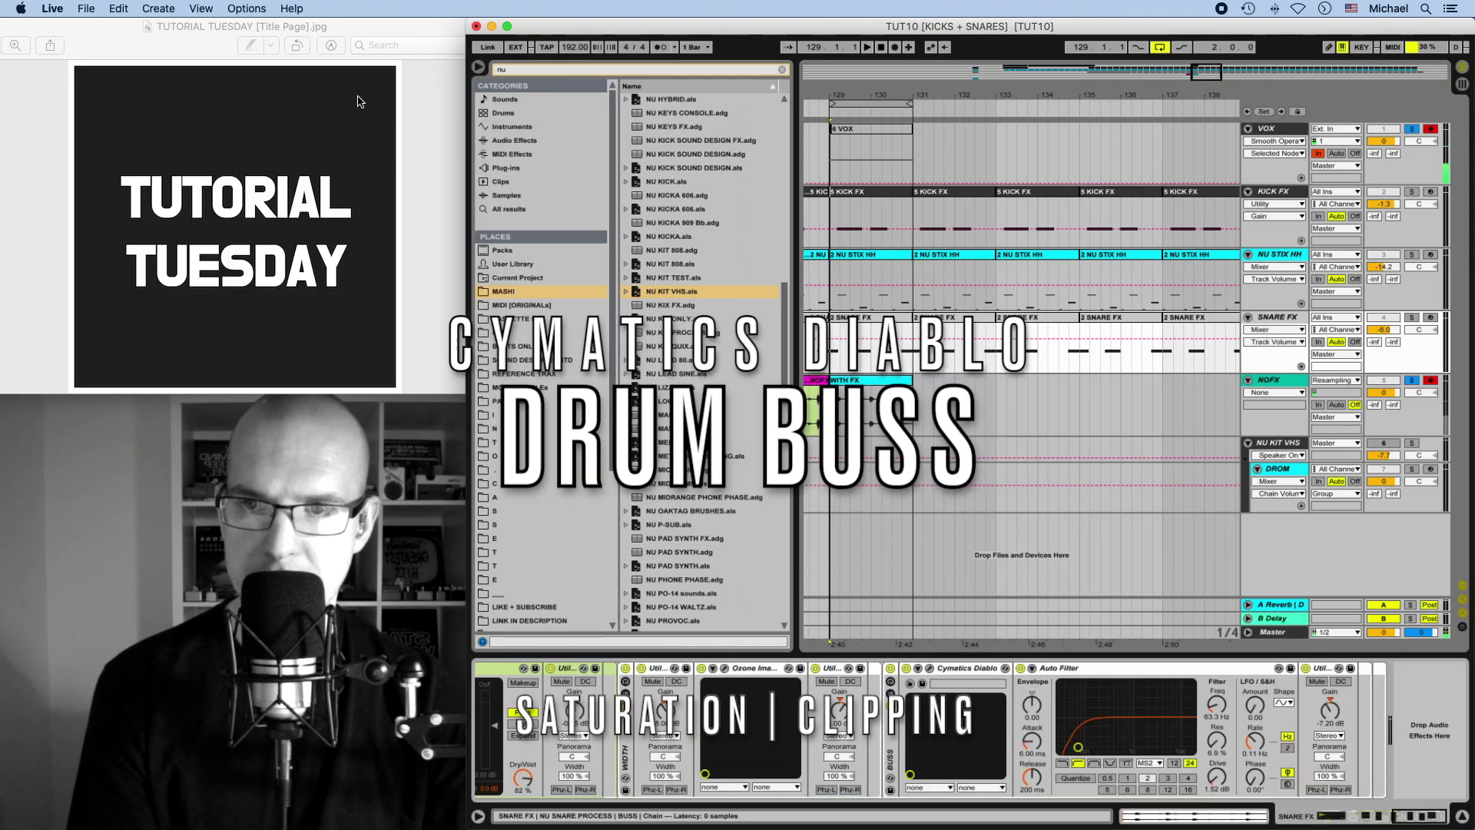
{"action": "key", "text": "super+alt+p"}
{"action": "mouse_move", "coordinate": [632, 83]}
{"action": "left_mouse_down"}
{"action": "mouse_move", "coordinate": [676, 89]}
{"action": "mouse_move", "coordinate": [648, 80]}
{"action": "left_mouse_up"}
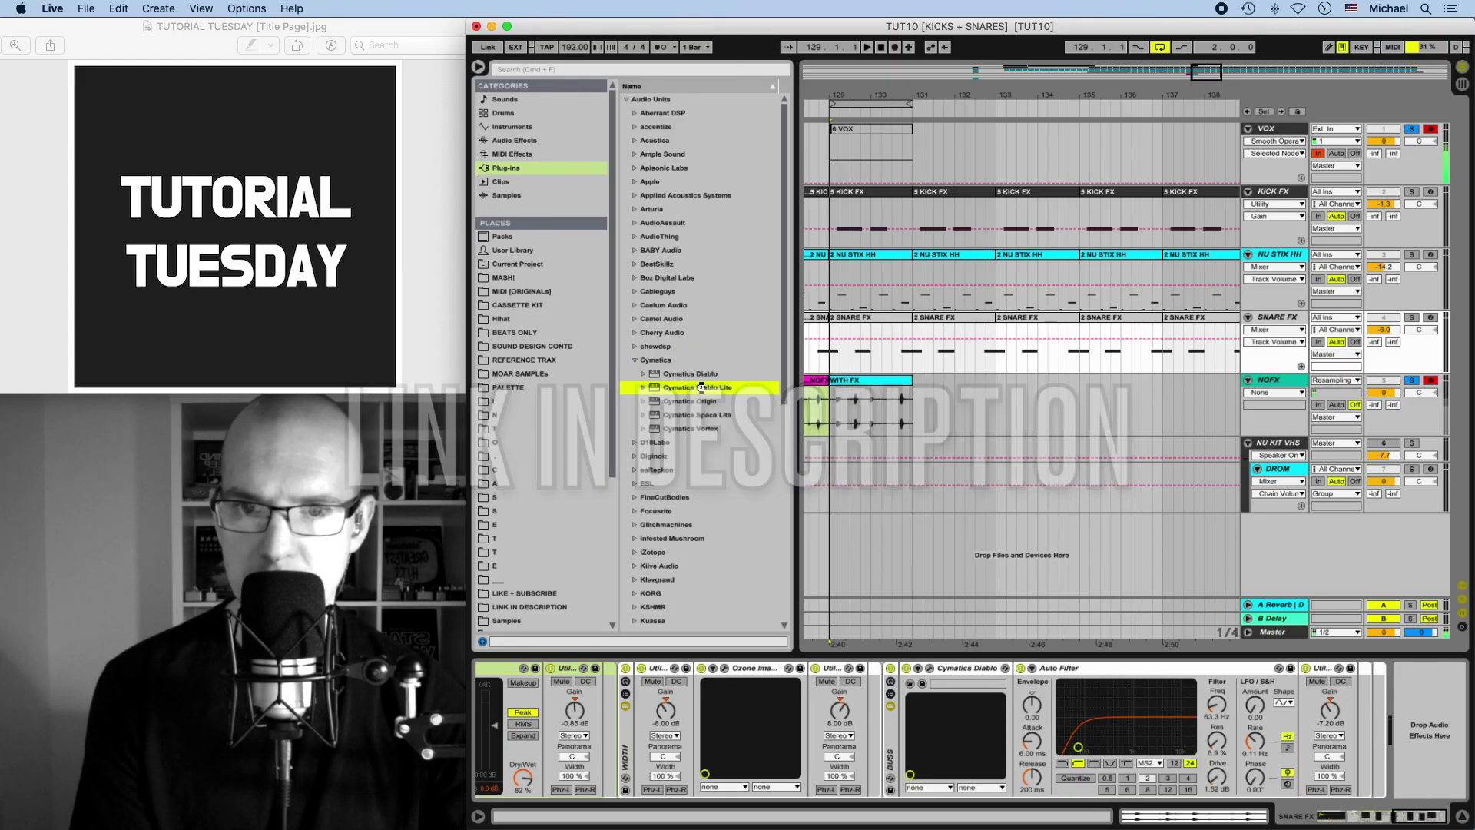
- Load Cymatics Diablo Lite onto the SNARE FX track and move its window aside
{"action": "double_click", "coordinate": [702, 387]}
{"action": "left_click_drag", "start_coordinate": [547, 78], "coordinate": [509, 24]}
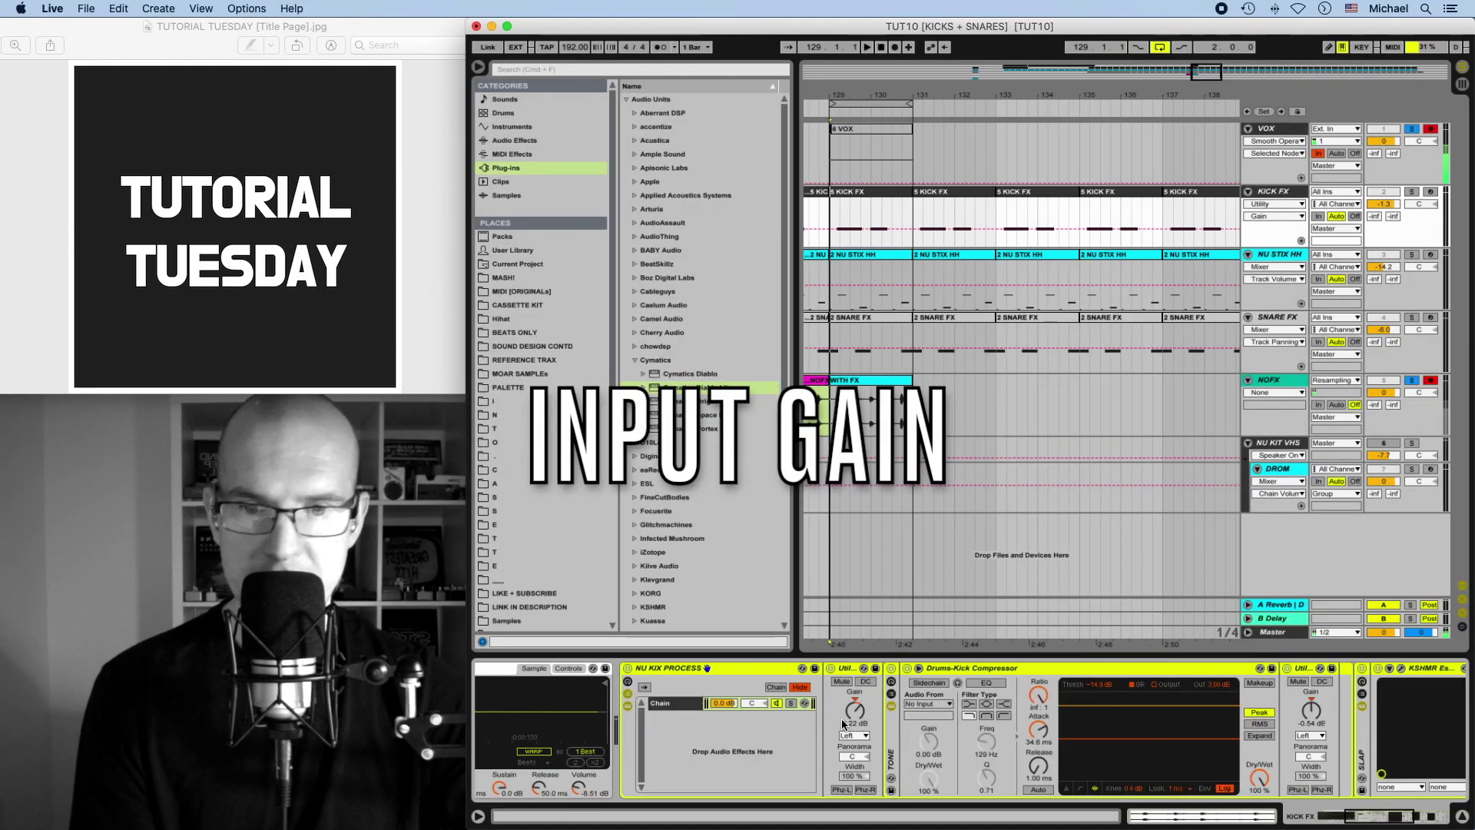
- Review the kick chain's input gain and compressor, then inspect the KSHMR Essentials Kick and Cymatics Diablo settings and close both plug-ins
{"action": "scroll", "coordinate": [875, 730], "scroll_direction": "right", "scroll_amount": 3}
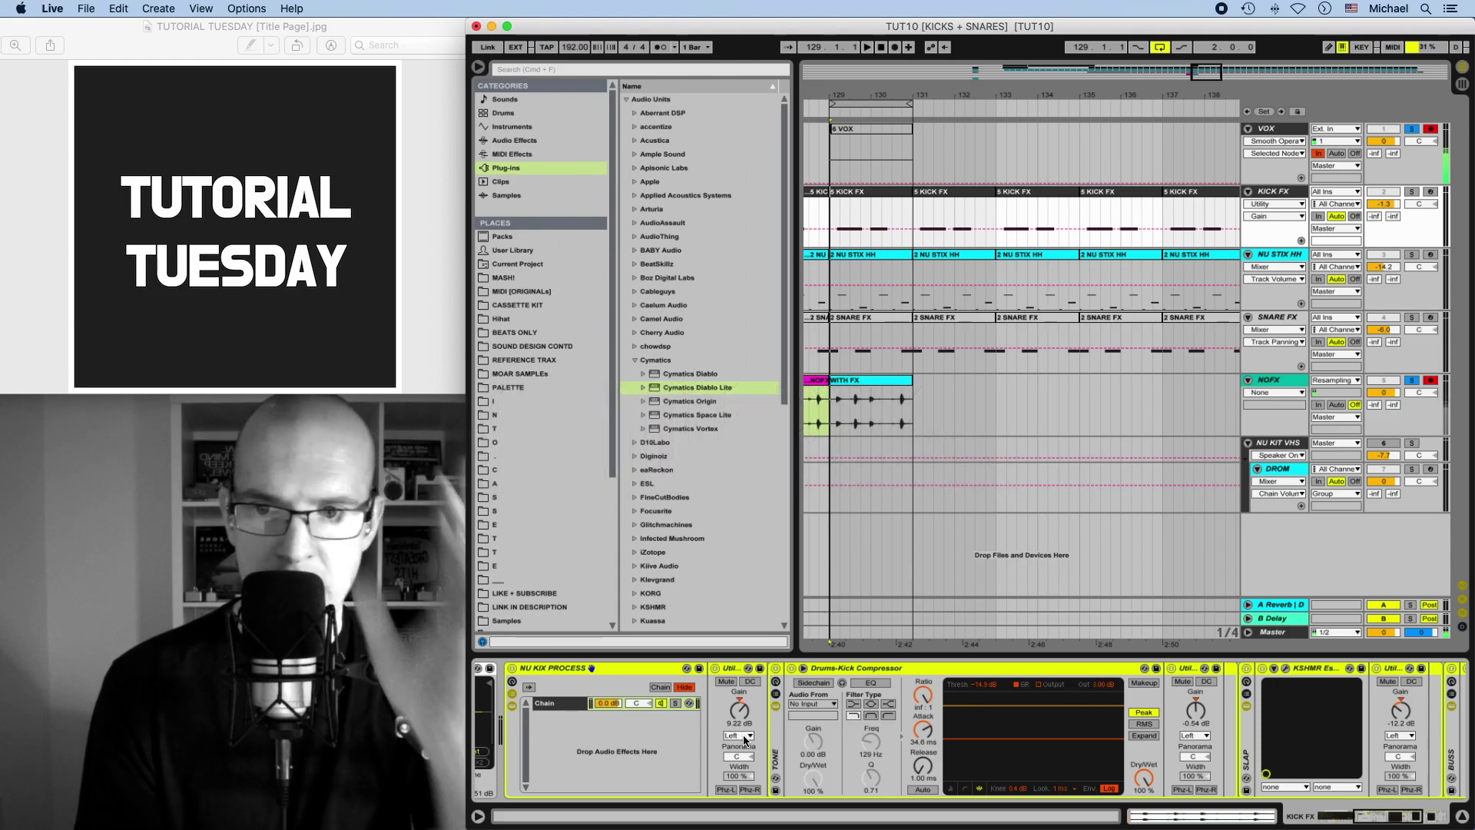
{"action": "scroll", "coordinate": [722, 749], "scroll_direction": "right", "scroll_amount": 6}
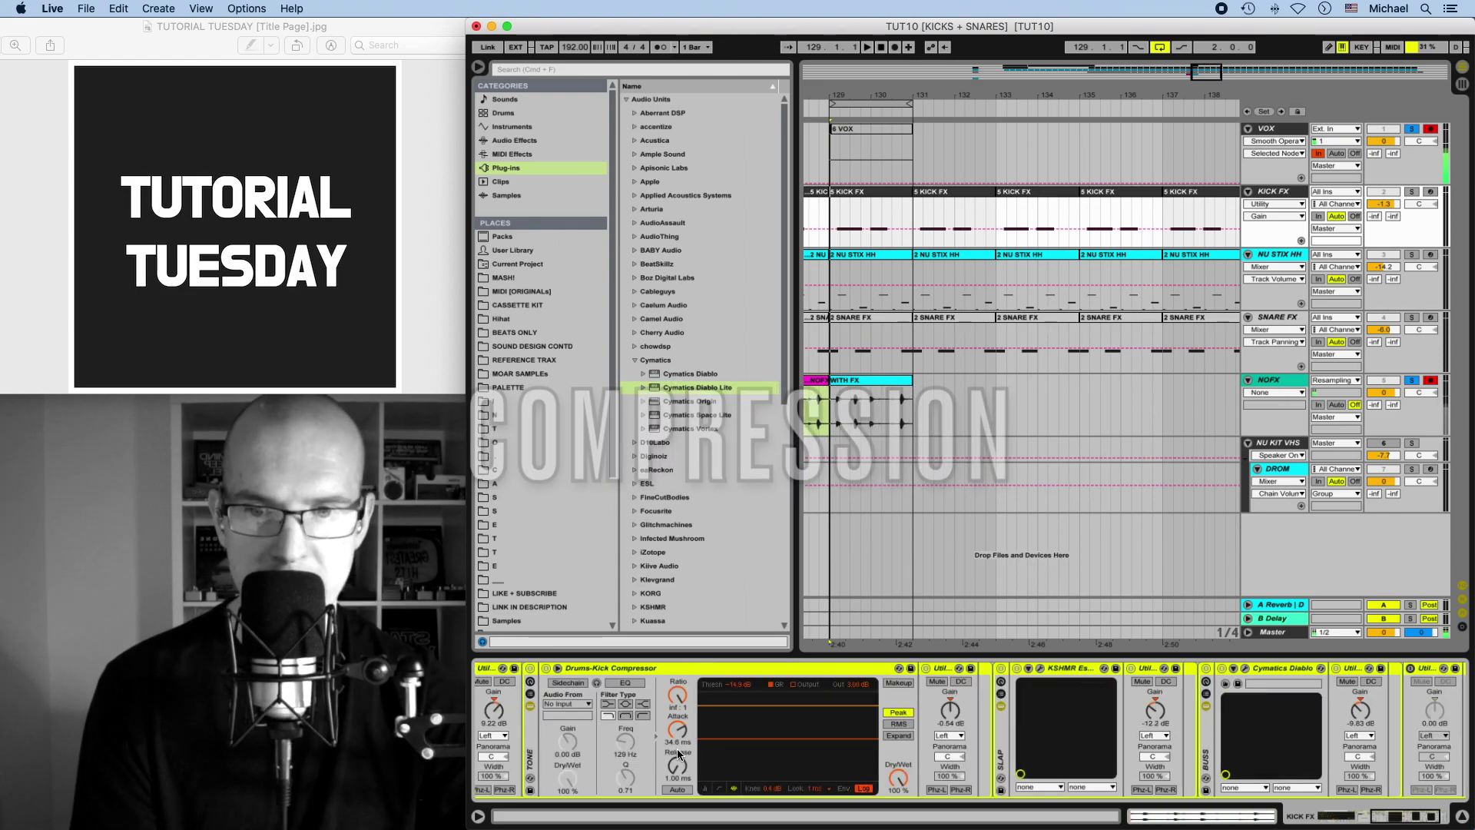
{"action": "left_click", "coordinate": [1040, 667]}
{"action": "left_click_drag", "start_coordinate": [298, 89], "coordinate": [729, 48]}
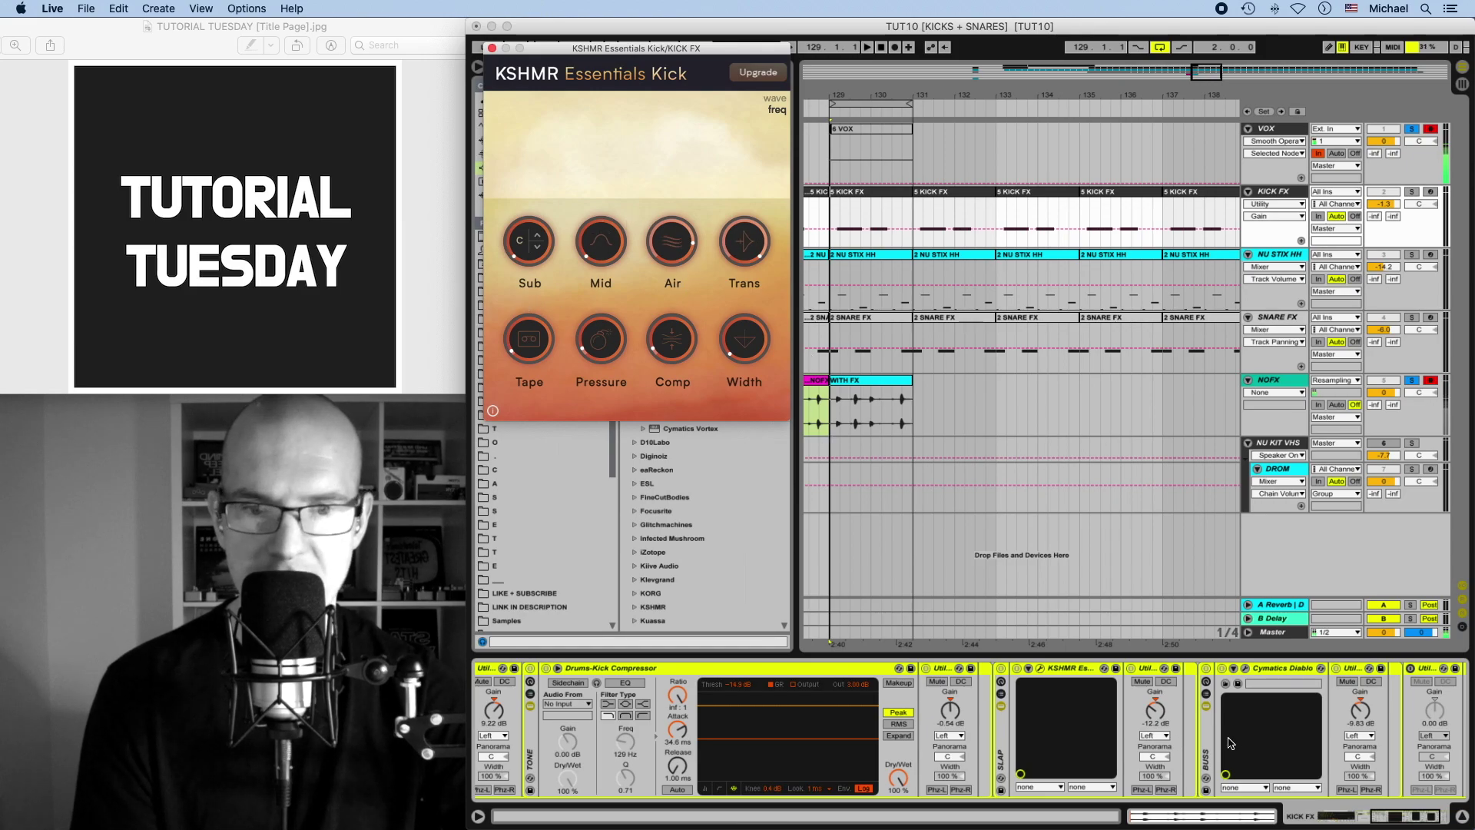
{"action": "left_click", "coordinate": [492, 48]}
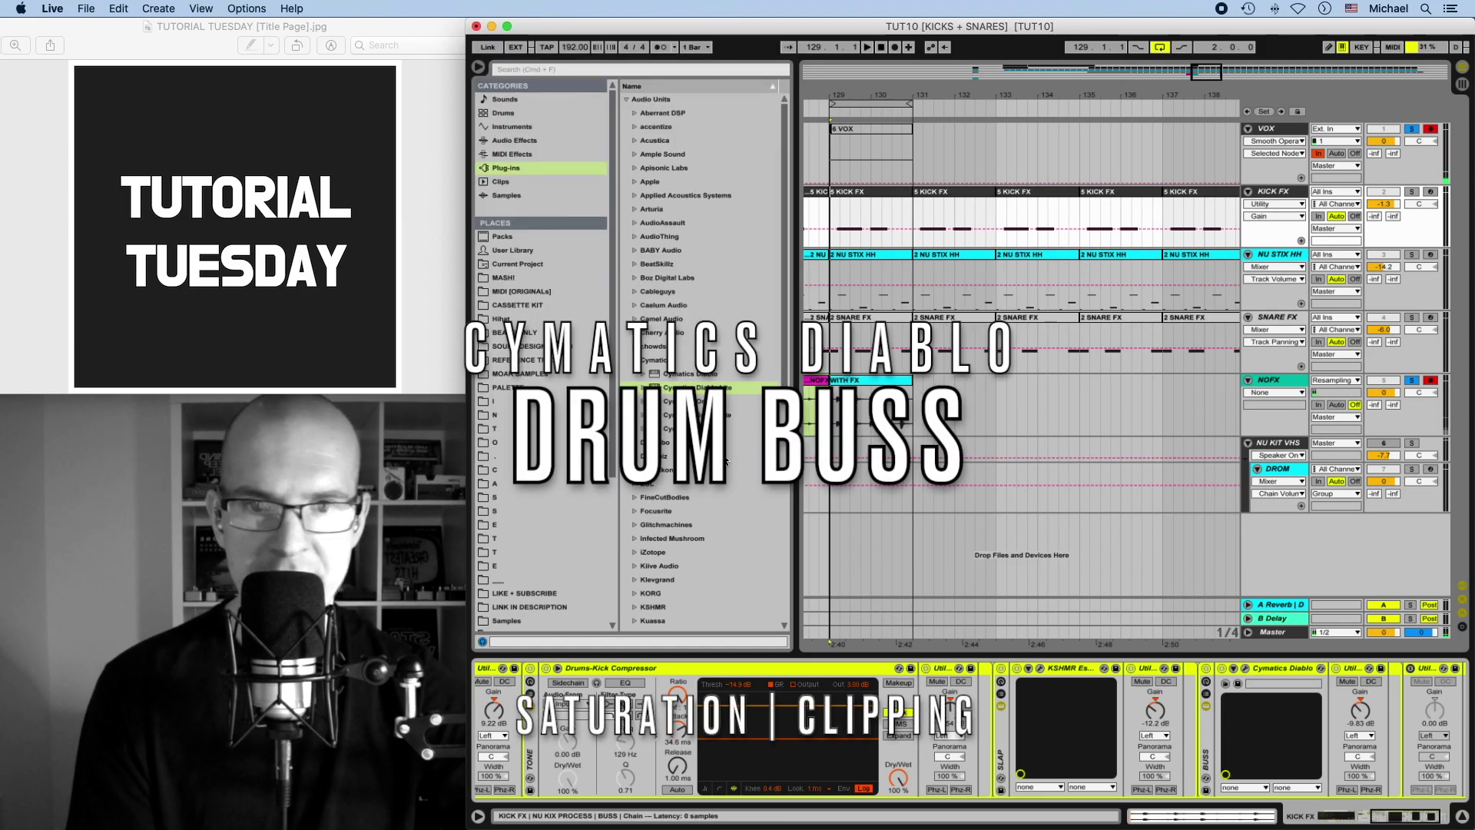
{"action": "left_click", "coordinate": [1245, 667]}
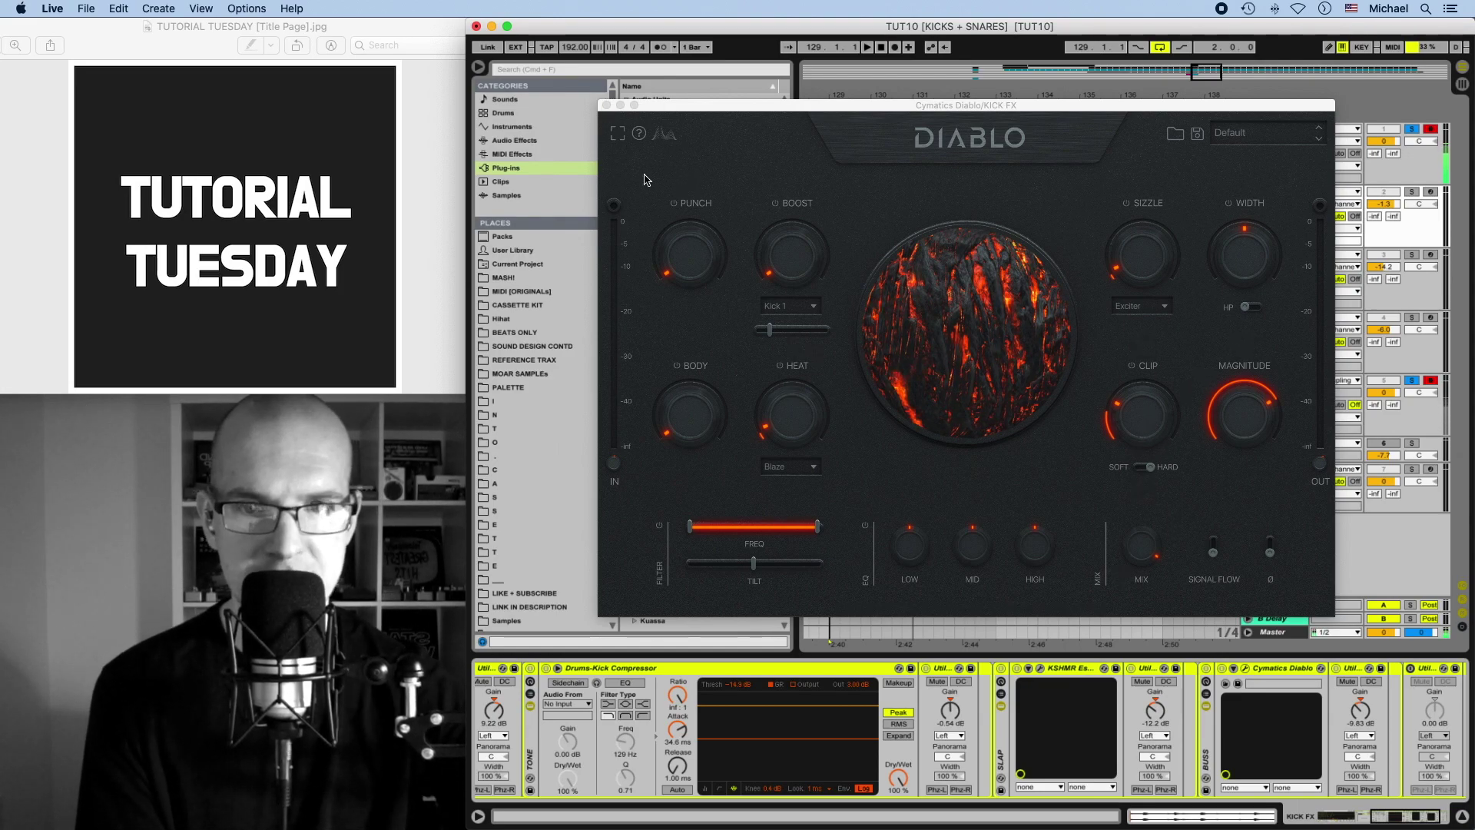
{"action": "left_click", "coordinate": [606, 104]}
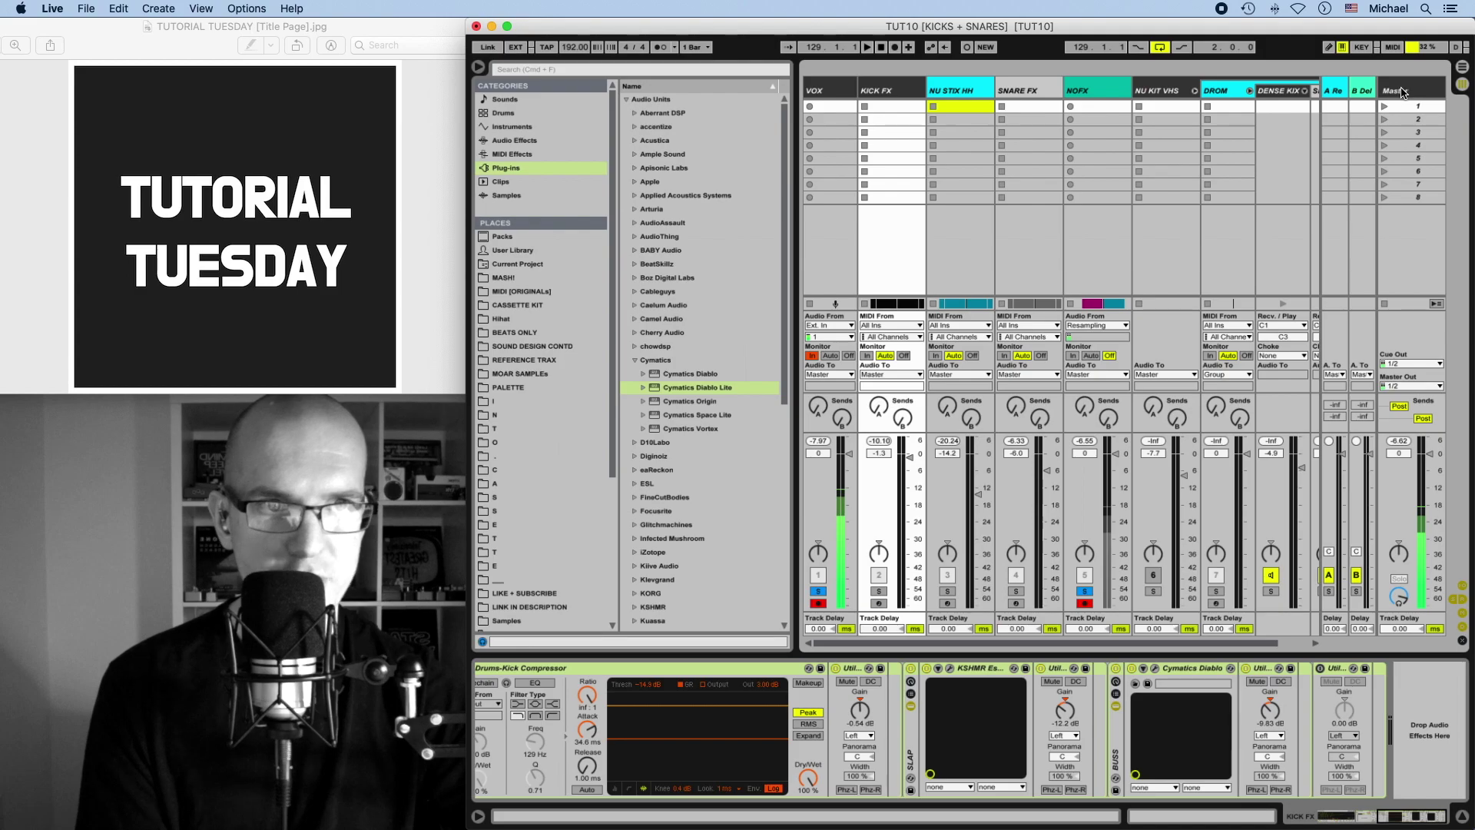
- Toggle the first effect rack on the Master track on and off while the WITH FX clip plays, to compare the sound
{"action": "left_click", "coordinate": [1403, 92]}
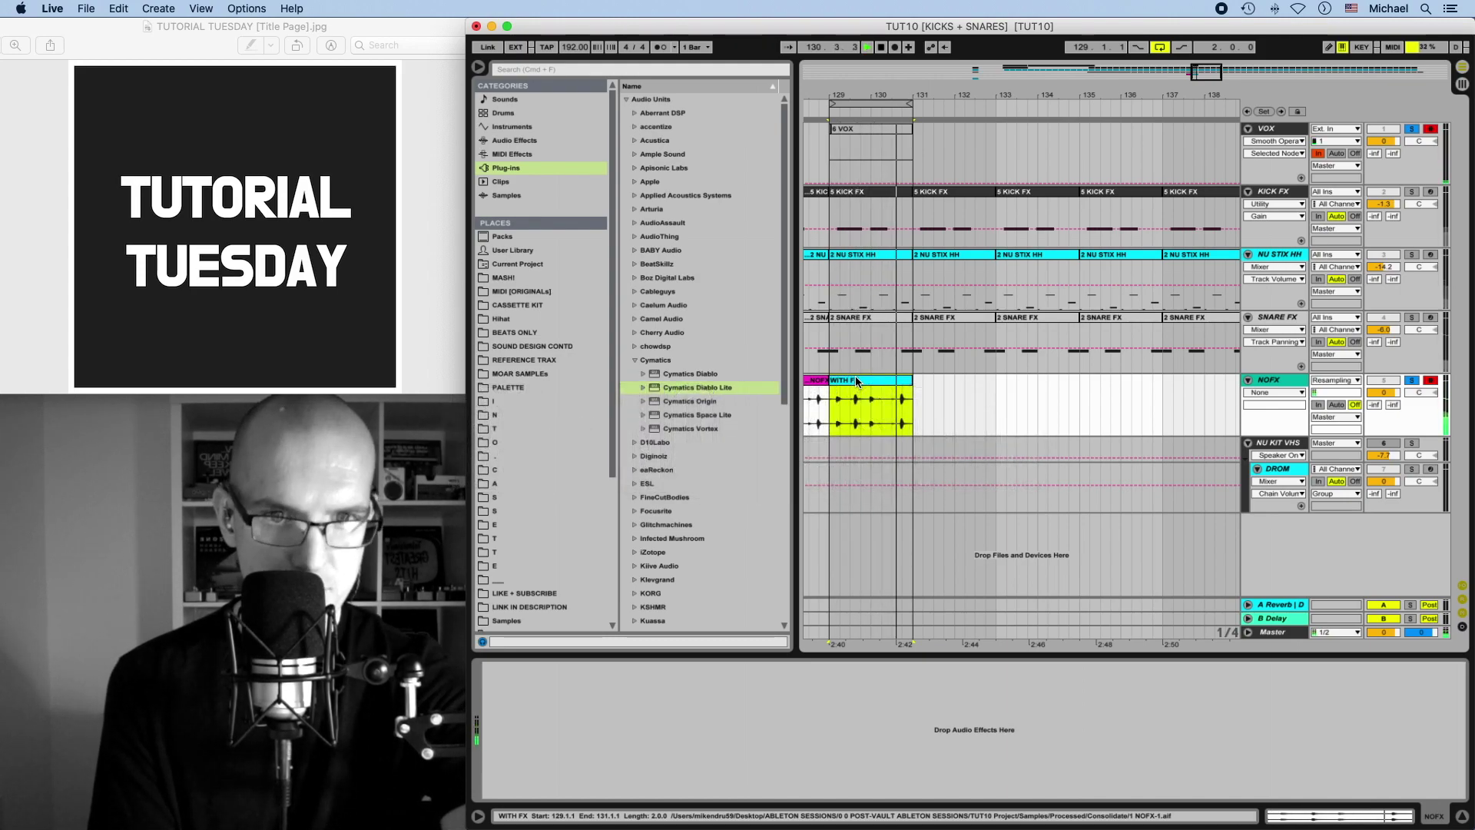
{"action": "key", "text": "Tab"}
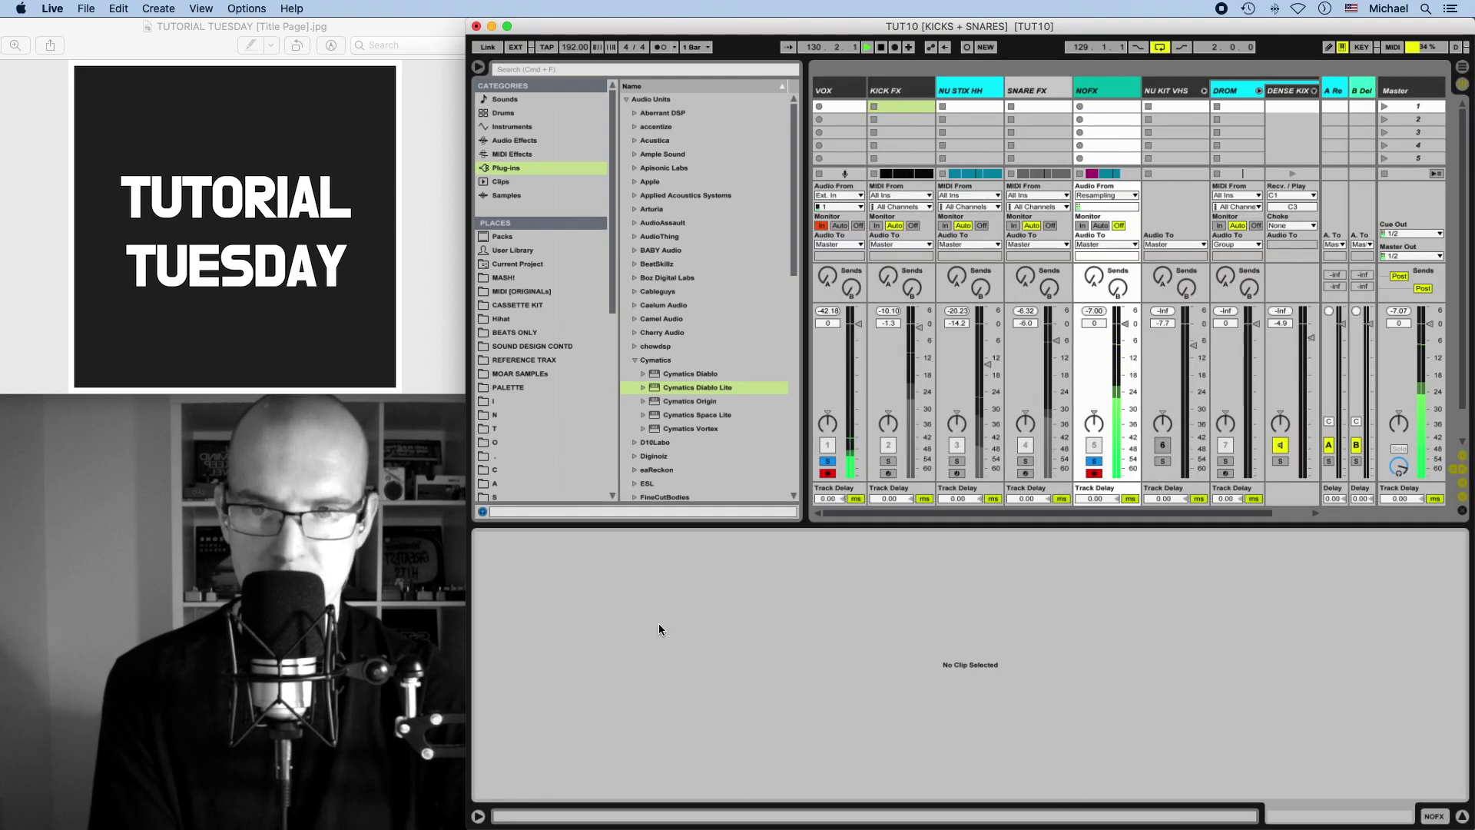
{"action": "left_click", "coordinate": [1411, 89]}
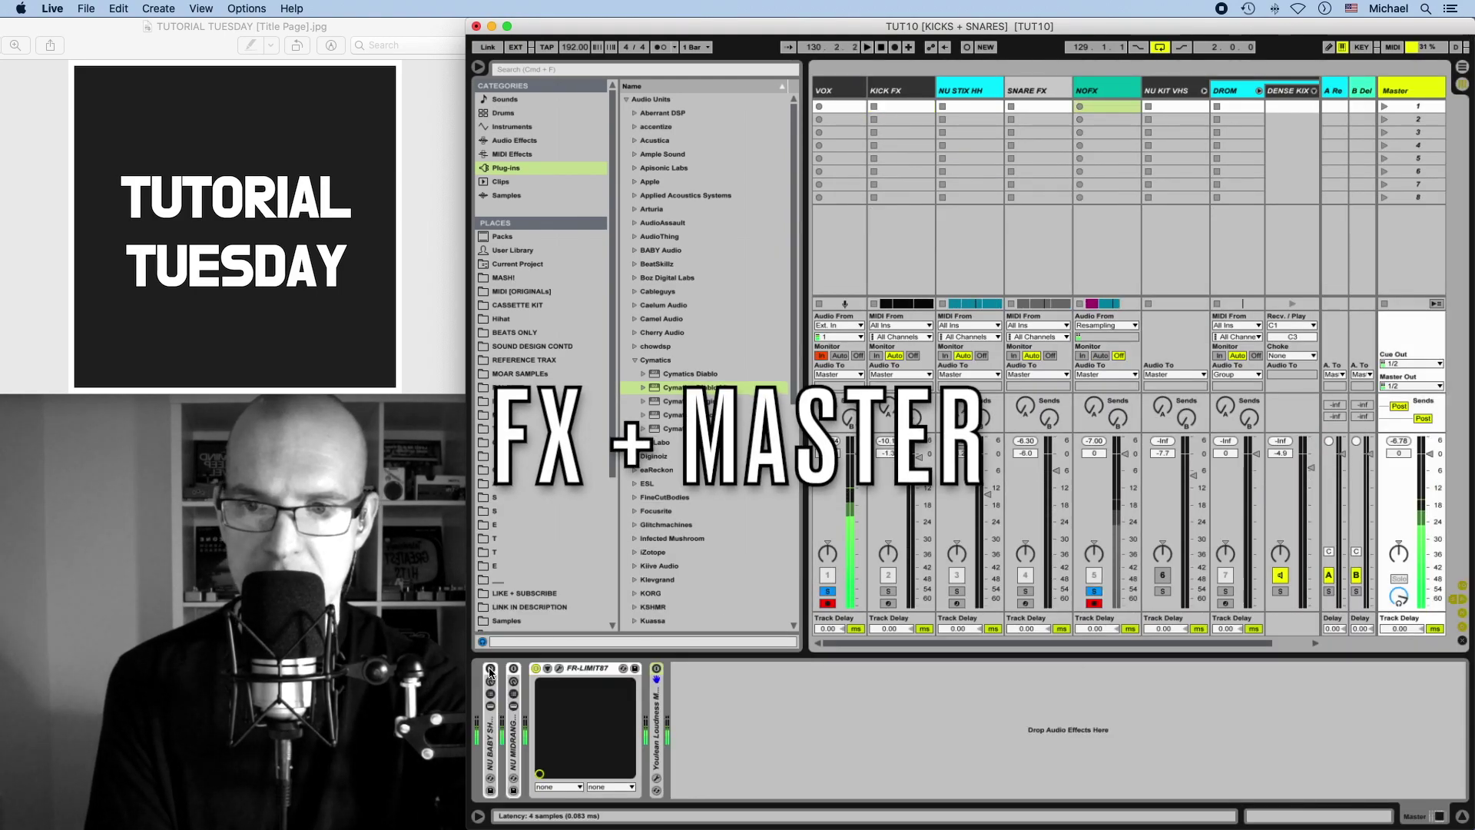
{"action": "left_click", "coordinate": [490, 669]}
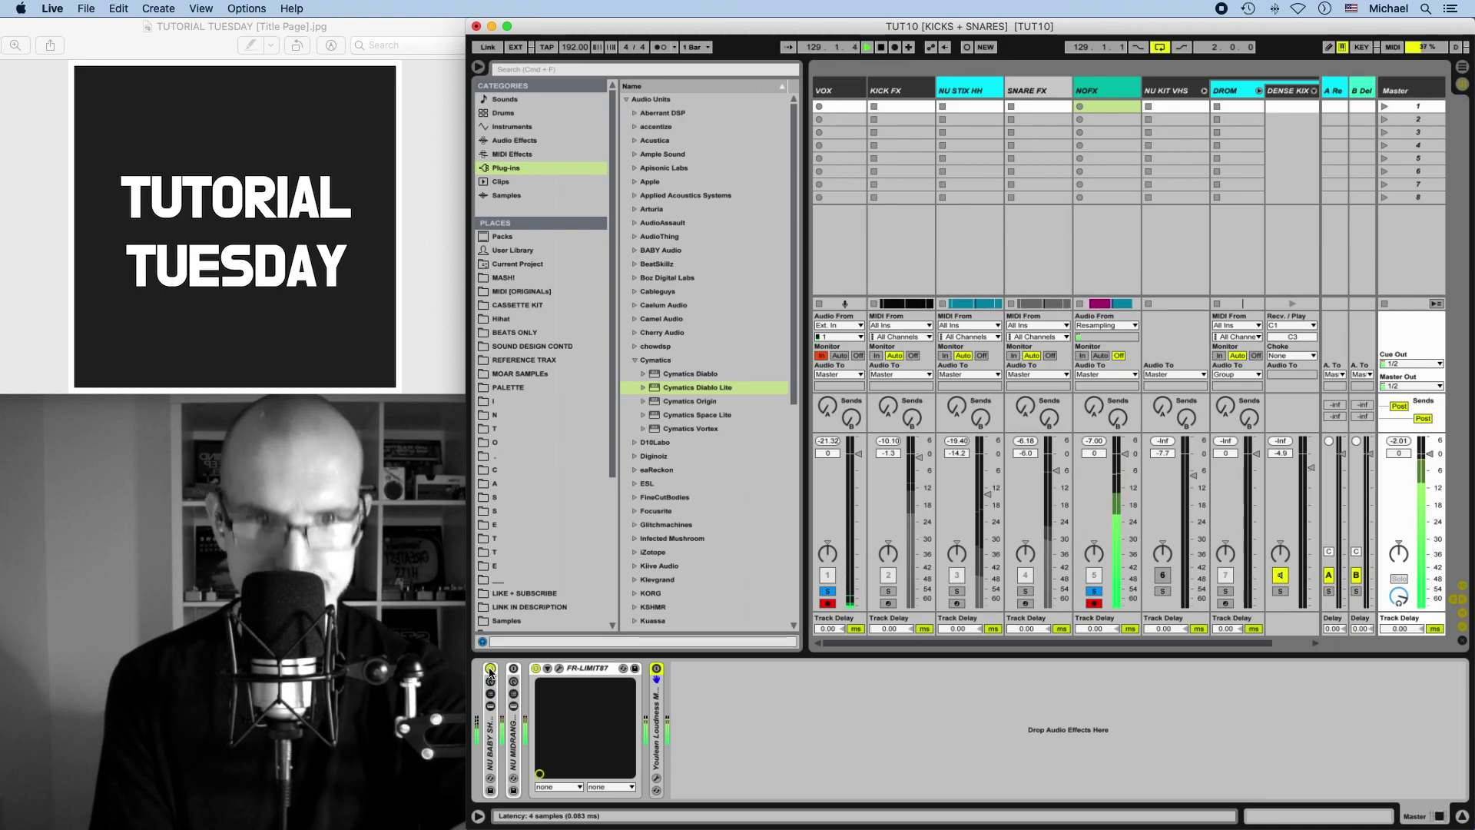
{"action": "left_click", "coordinate": [490, 669]}
{"action": "key", "text": "Tab"}
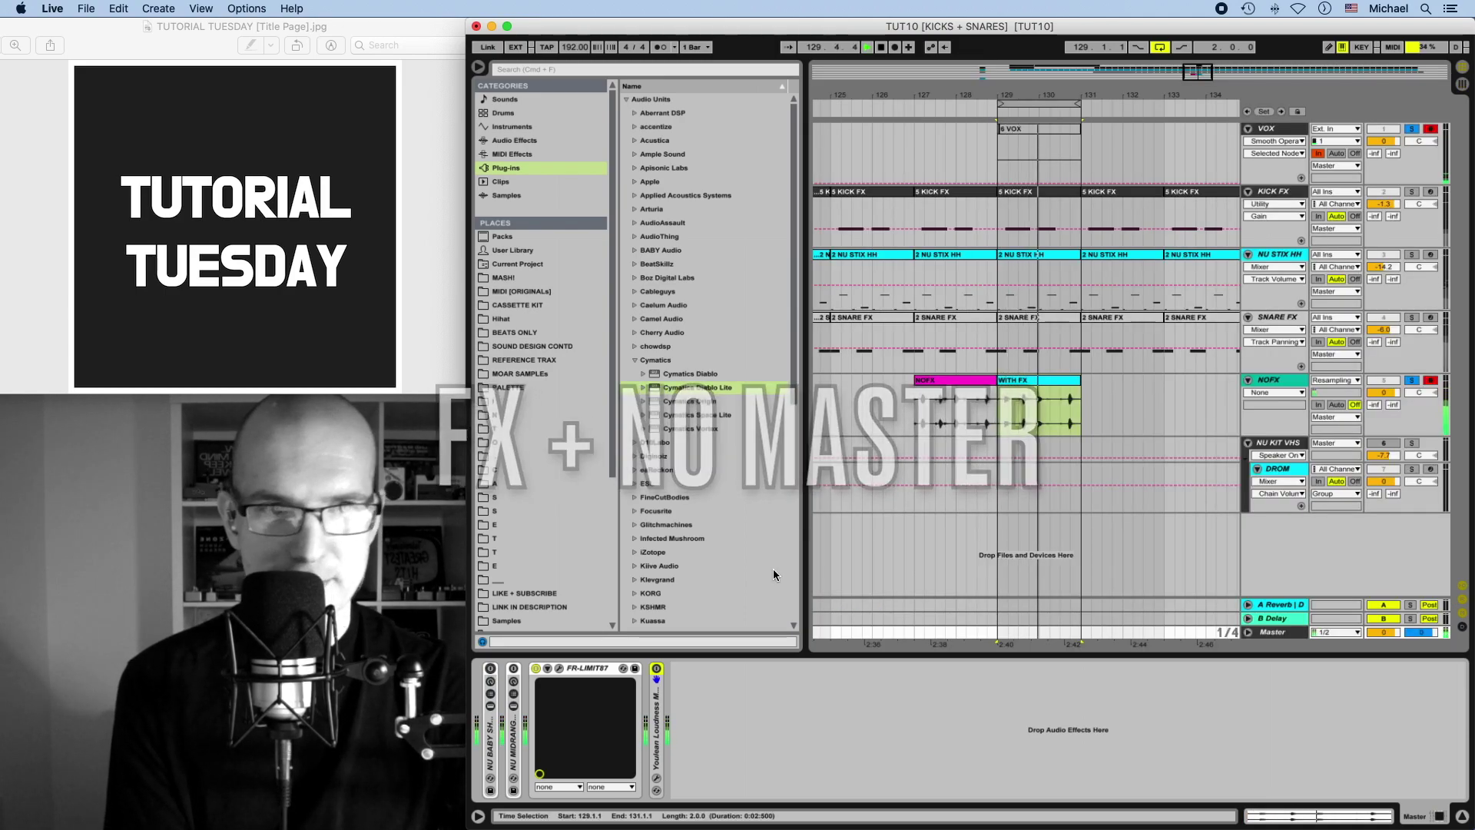